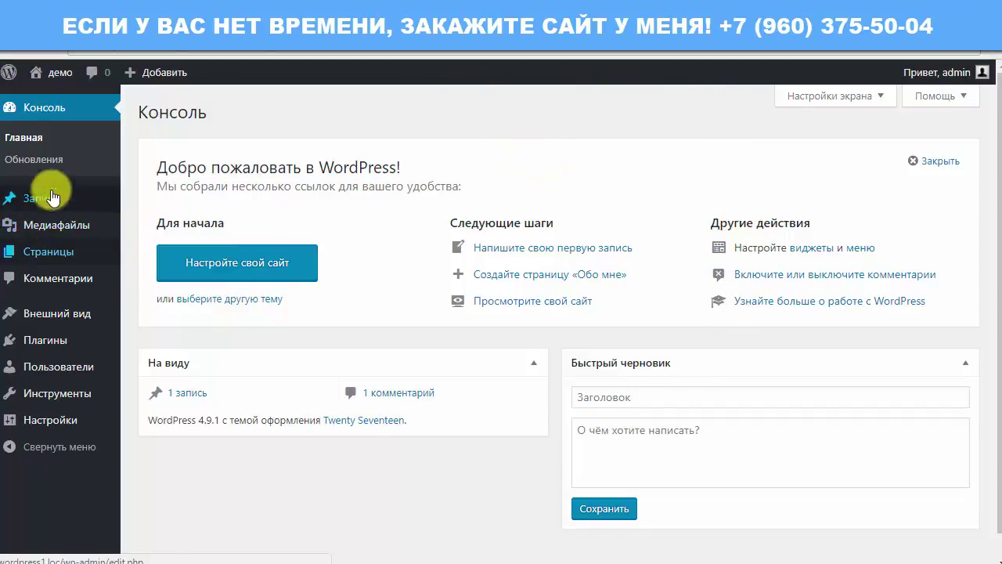
# Activate the Twenty Sixteen theme in place of Twenty Seventeen on the Themes page.
pyautogui.moveTo(67, 313)
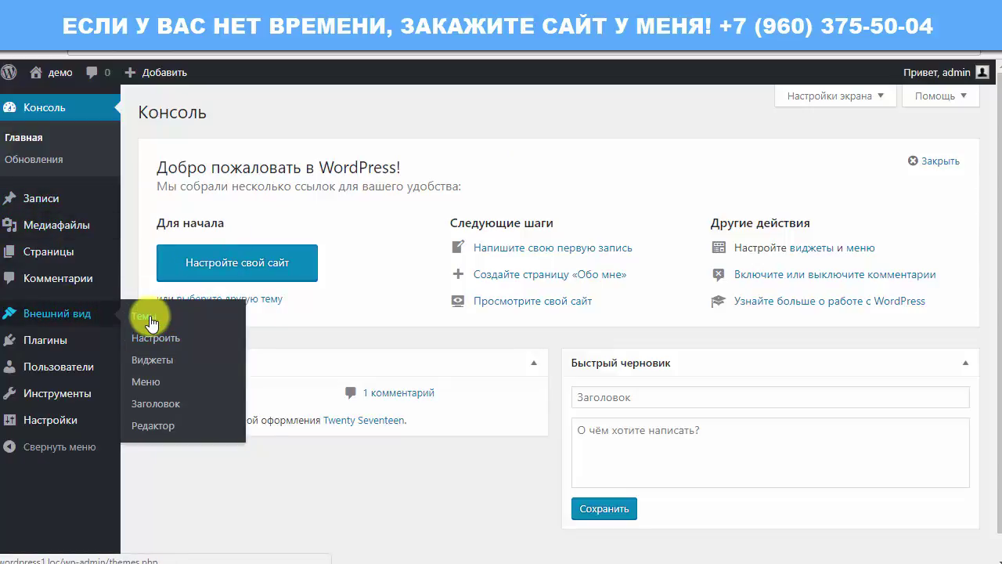
pyautogui.click(150, 317)
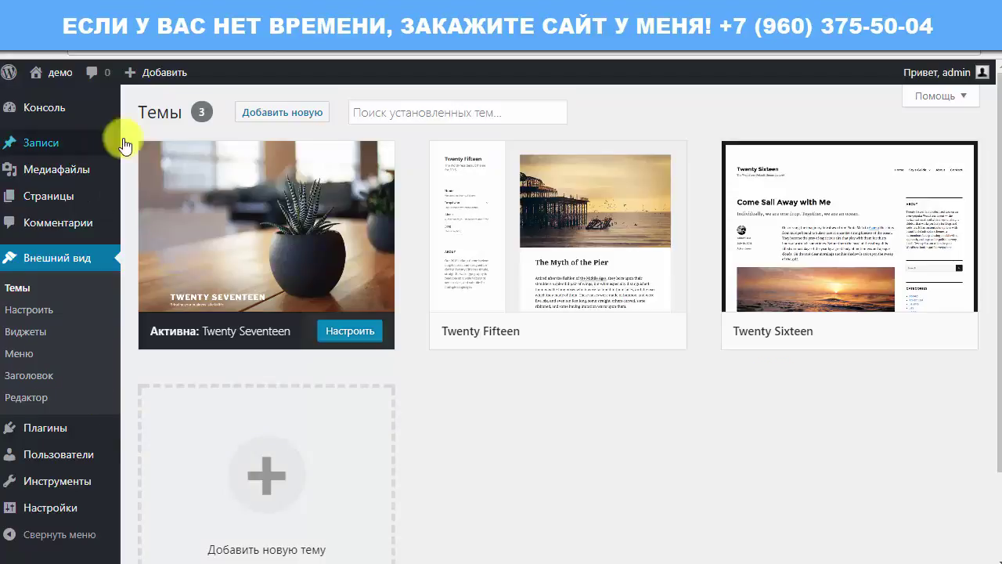
pyautogui.moveTo(903, 309)
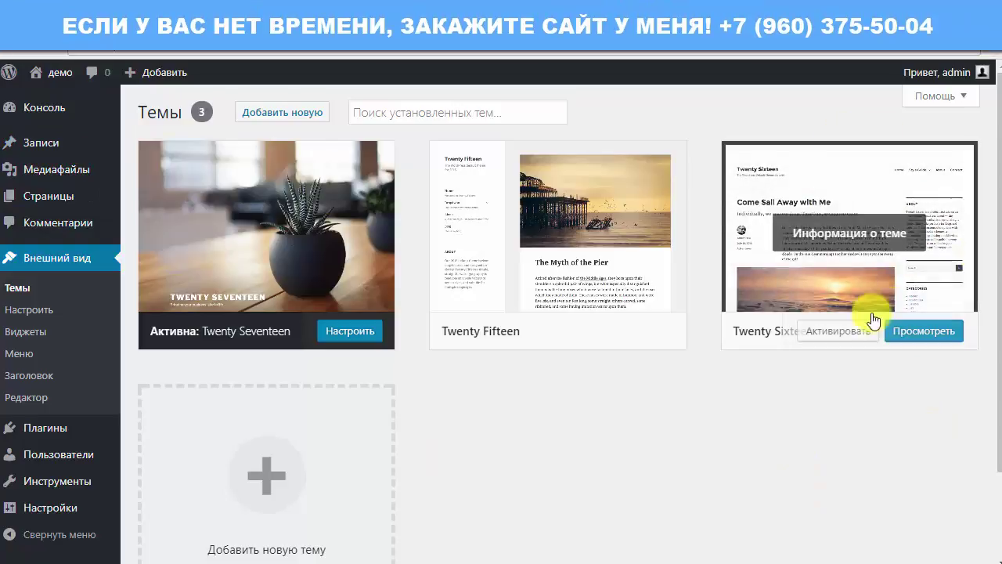
pyautogui.click(841, 334)
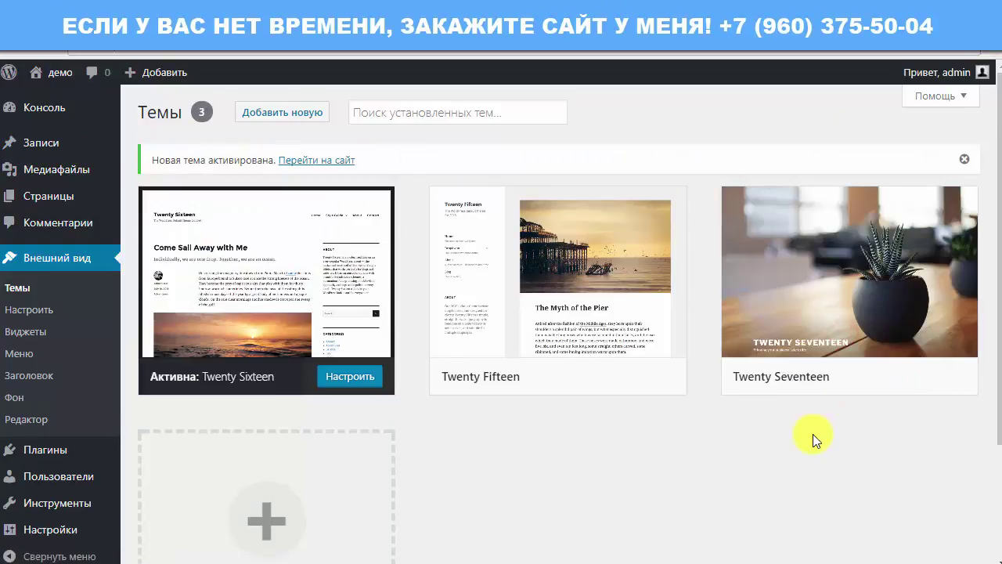
pyautogui.rightClick(40, 69)
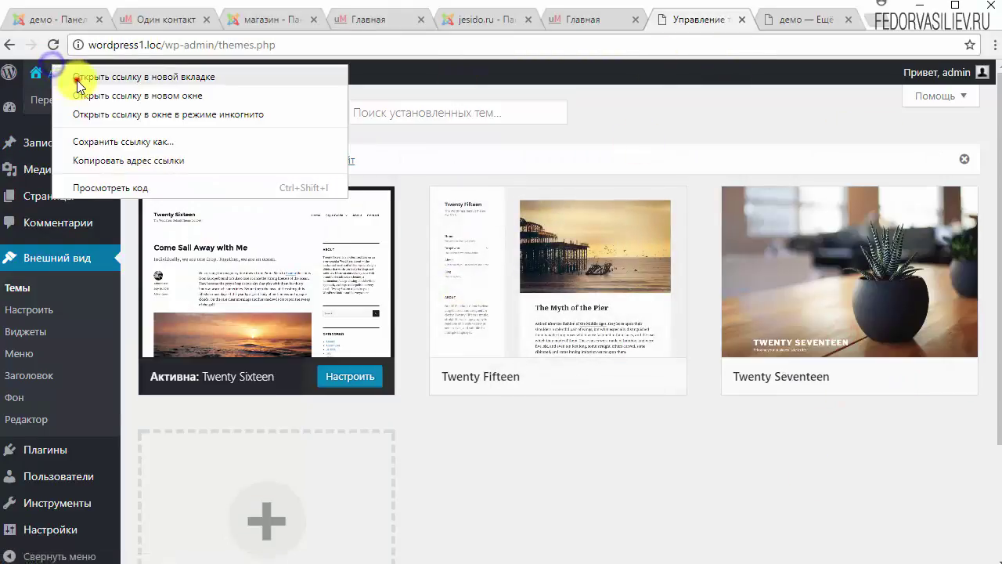
# Preview the front page in Twenty Sixteen in a new tab, then close the outdated site tab.
pyautogui.click(94, 44)
pyautogui.click(791, 22)
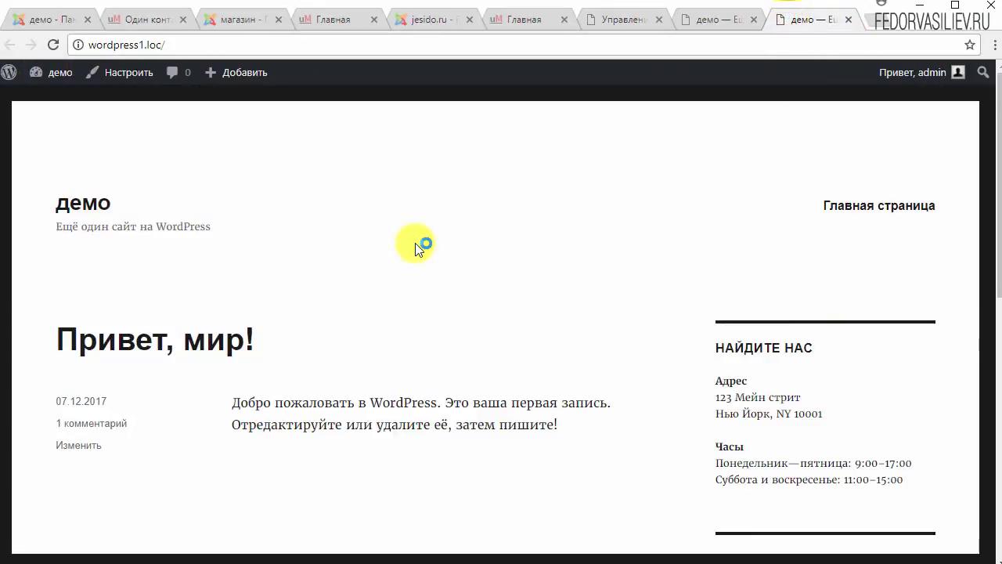
pyautogui.scroll(-8, 414, 242)
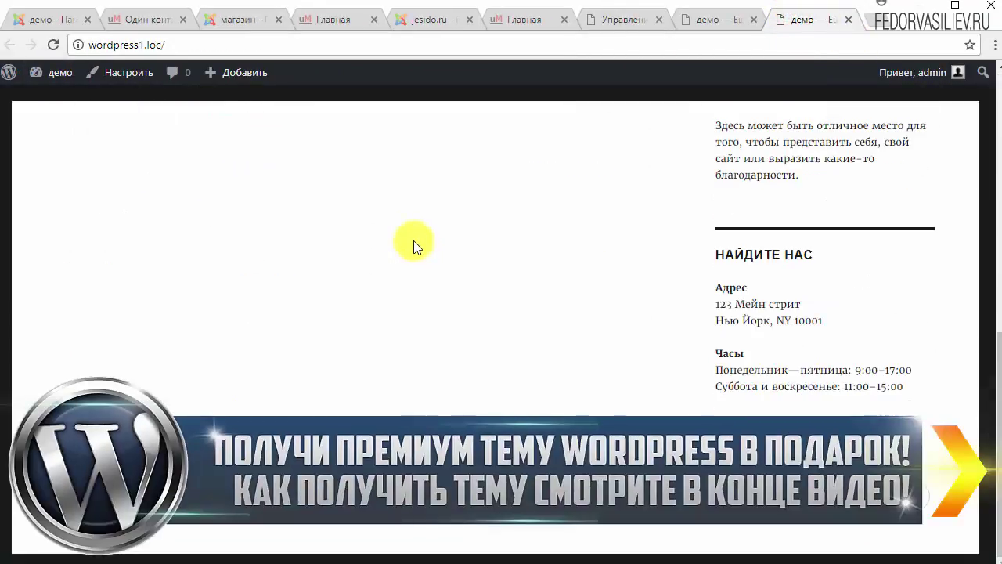
pyautogui.scroll(6, 470, 188)
pyautogui.click(696, 25)
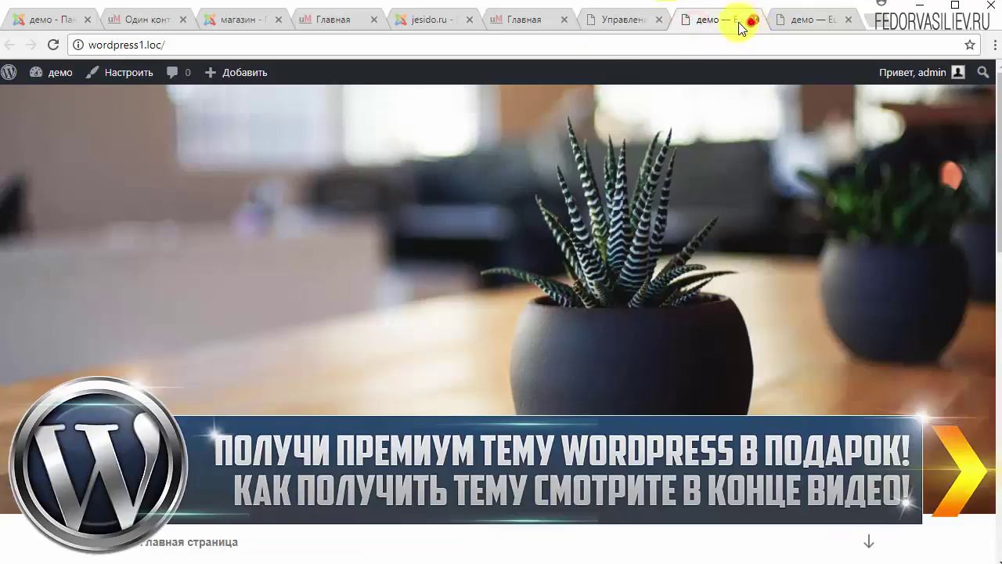
pyautogui.click(753, 19)
pyautogui.click(624, 24)
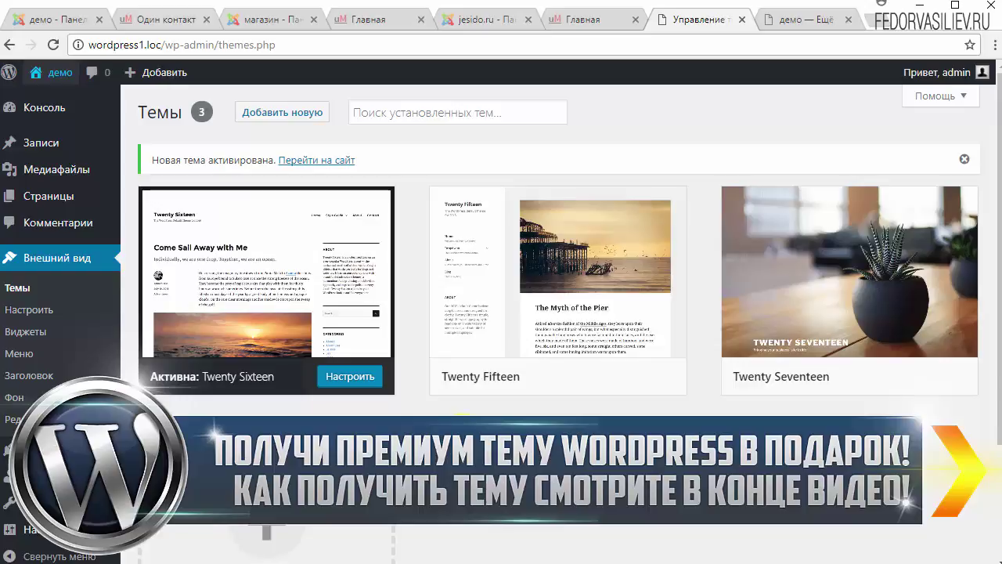
# Open the Рубрики page from the Записи menu.
pyautogui.moveTo(69, 213)
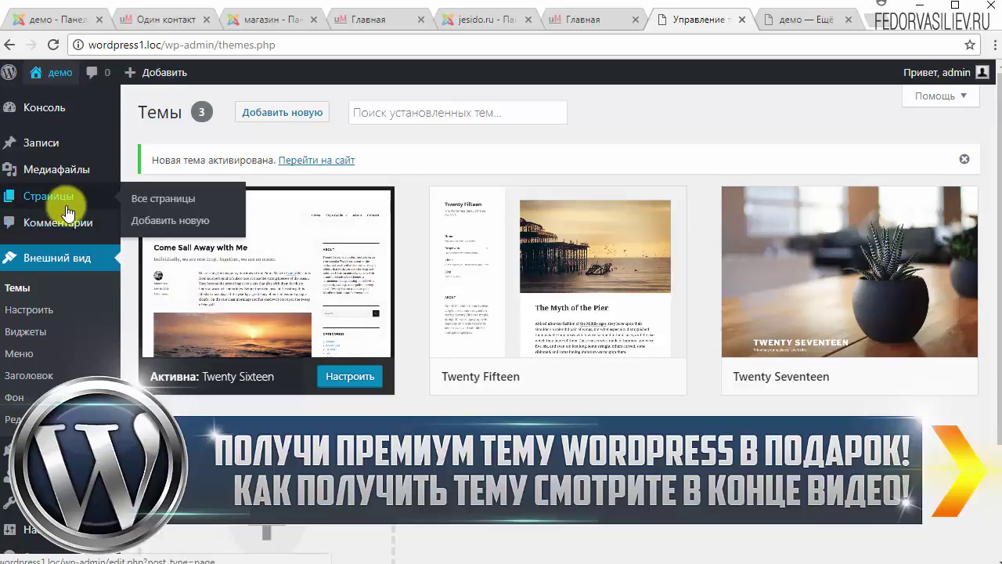
pyautogui.moveTo(56, 149)
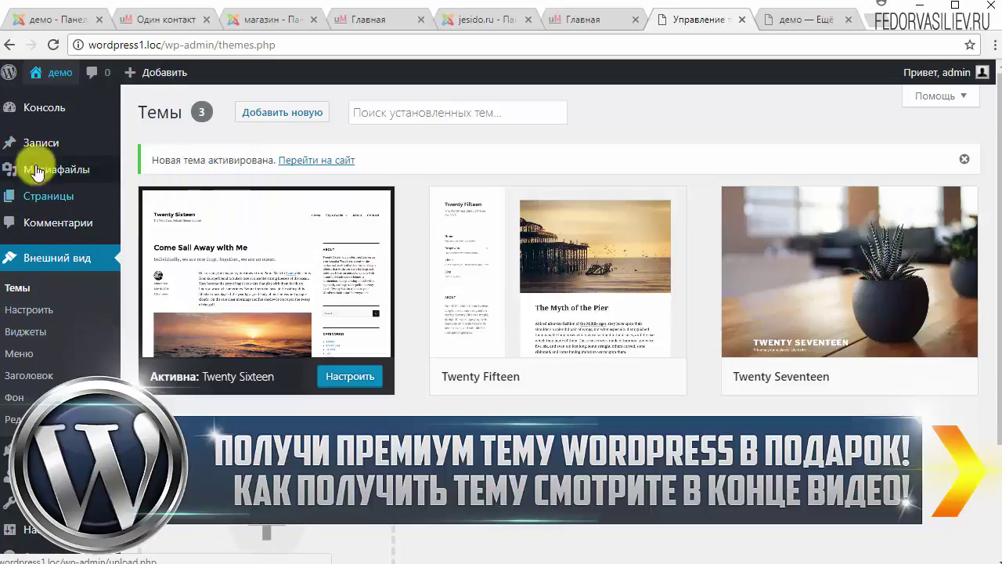
pyautogui.moveTo(32, 139)
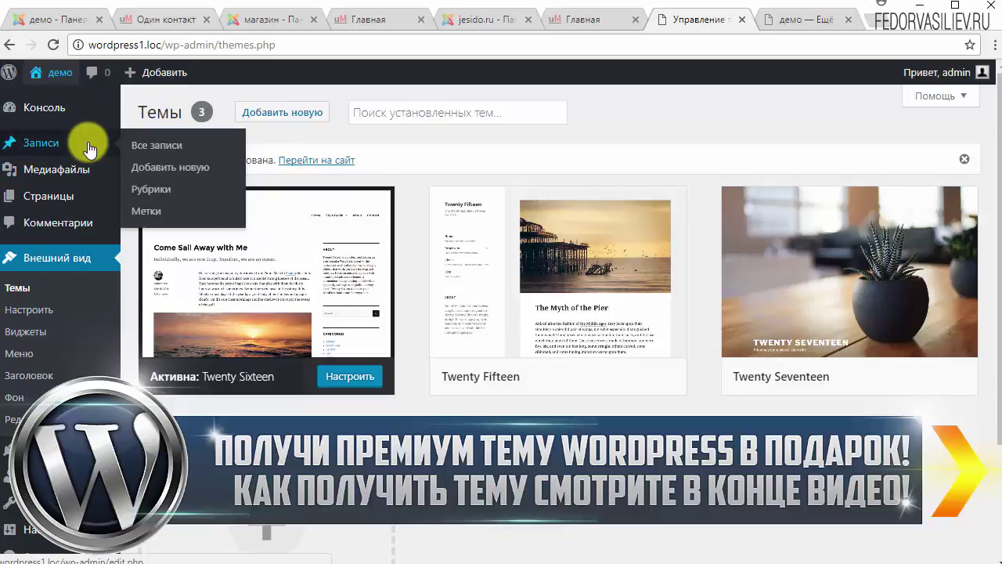
pyautogui.click(151, 189)
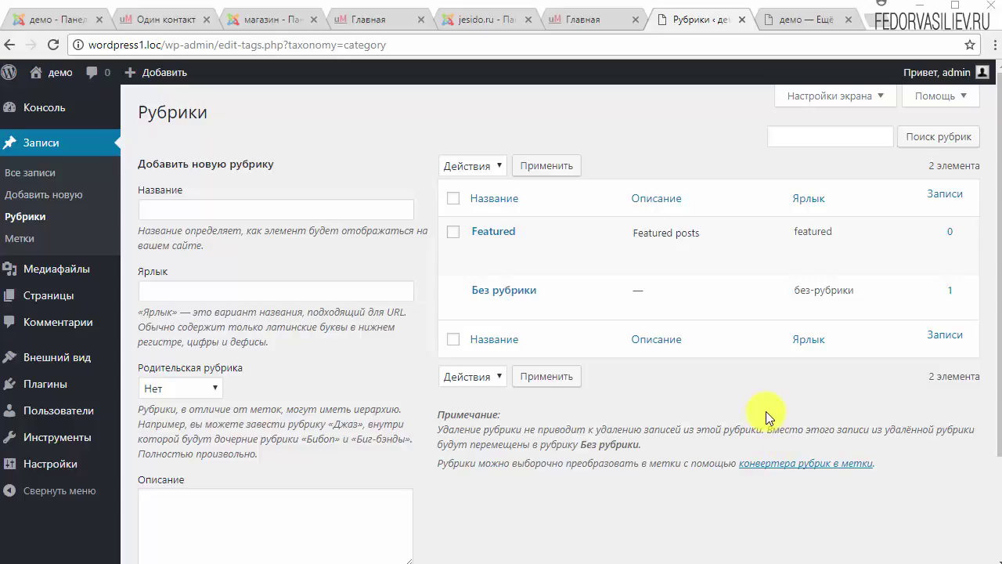
# Bulk-delete the Featured category with the Удалить action, leaving only Без рубрики.
pyautogui.moveTo(482, 233)
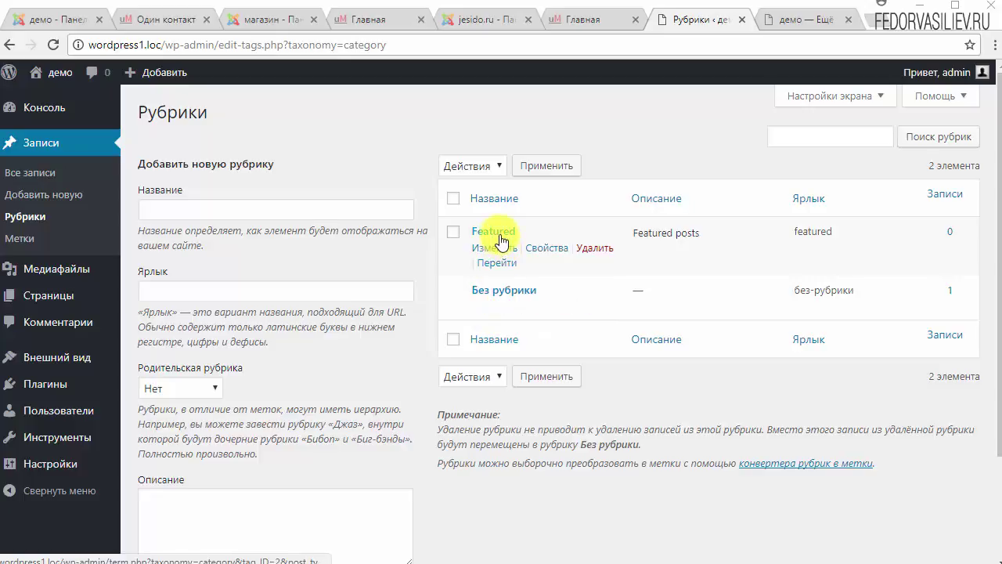
pyautogui.click(452, 199)
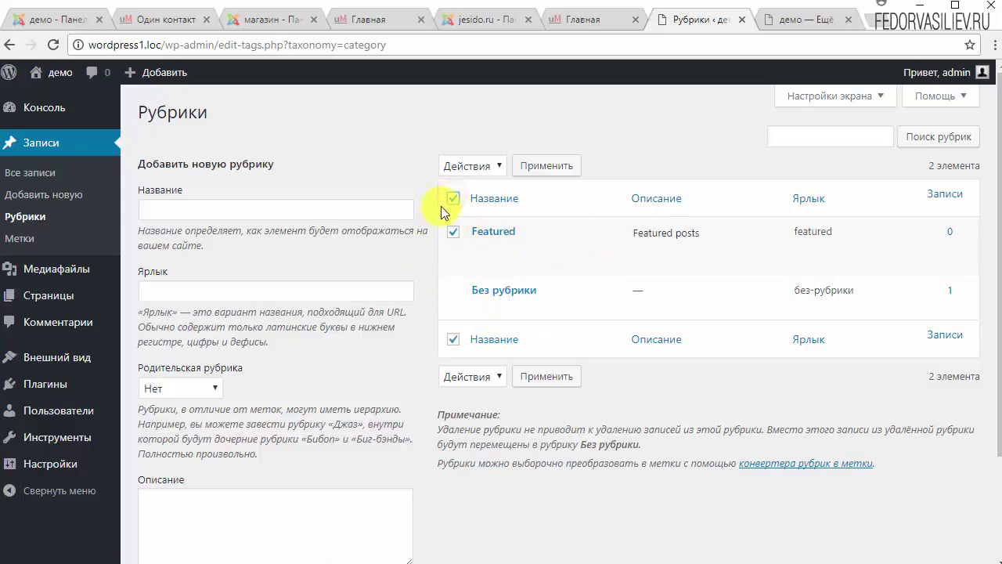
pyautogui.click(497, 165)
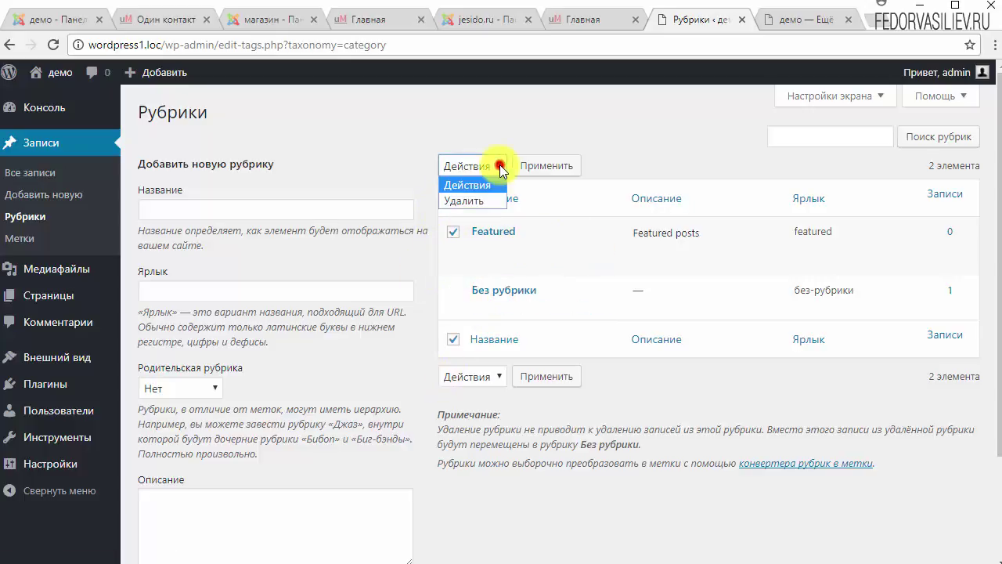
pyautogui.click(482, 202)
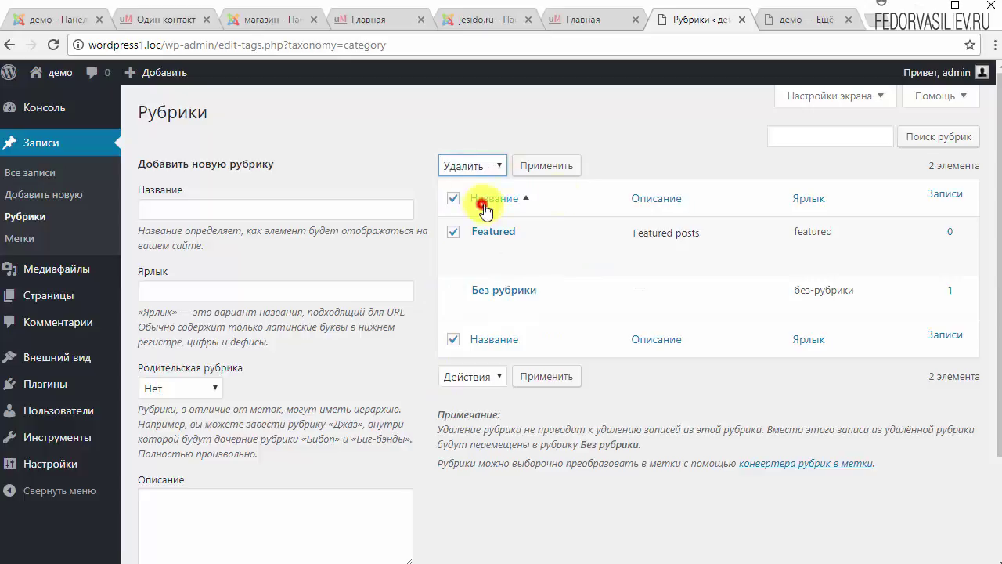
pyautogui.click(562, 168)
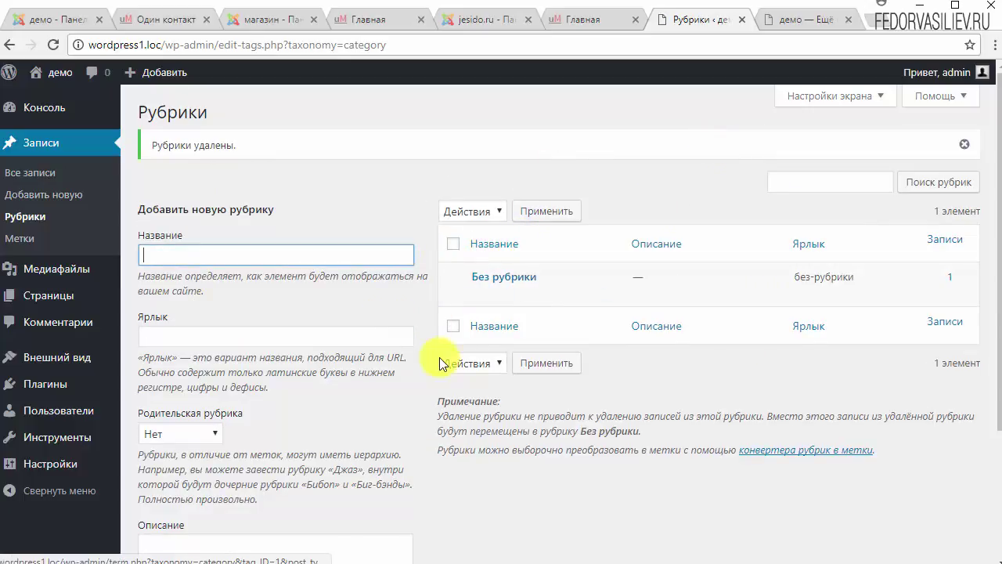
pyautogui.moveTo(491, 279)
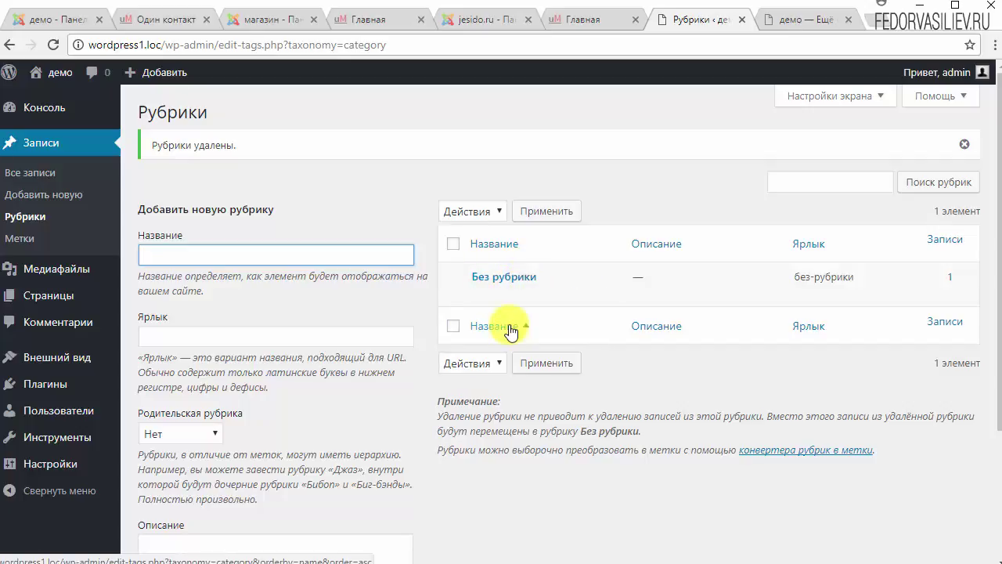
# Quick-edit Без рубрики to rename it Книги, clearing the old slug, and save.
pyautogui.click(548, 293)
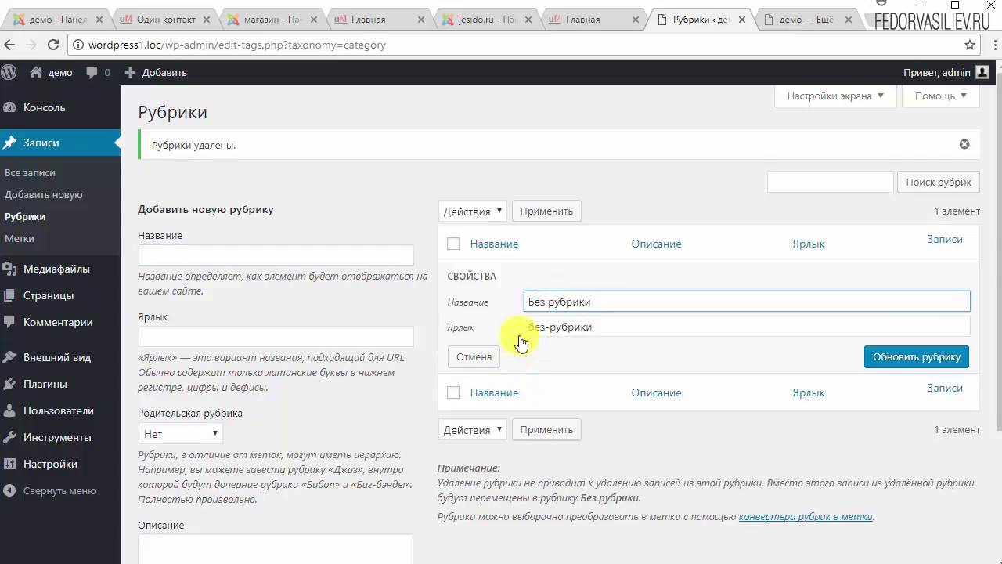
pyautogui.hotkey('ctrl', 'a')
pyautogui.write('Книги')
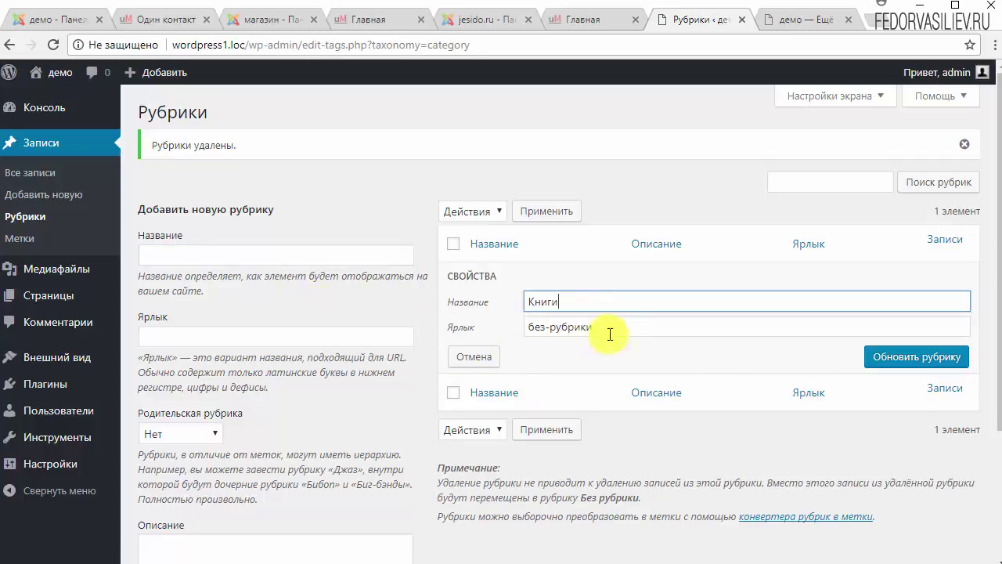
pyautogui.click(617, 324)
pyautogui.doubleClick(617, 324)
pyautogui.press('BackSpace')
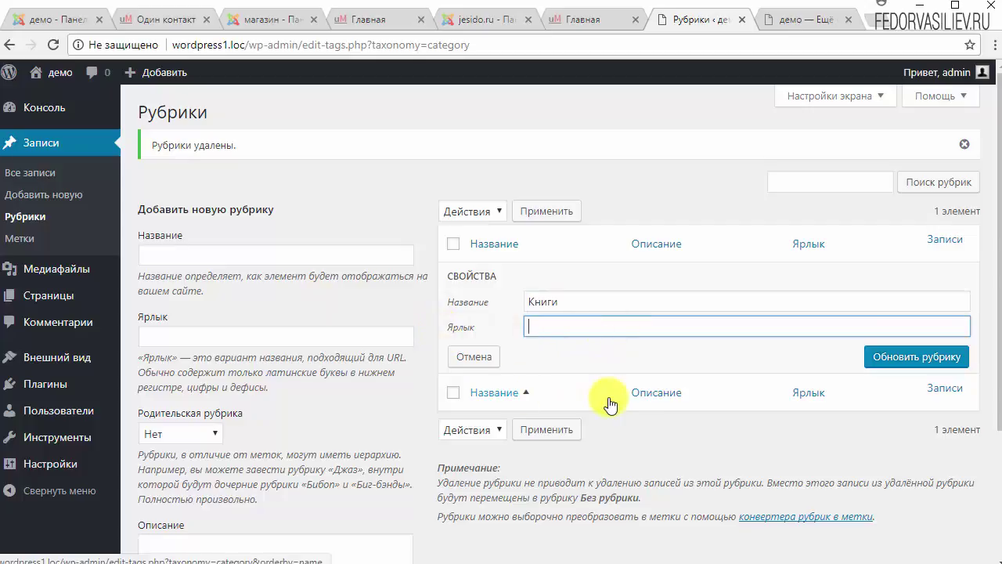
pyautogui.click(887, 356)
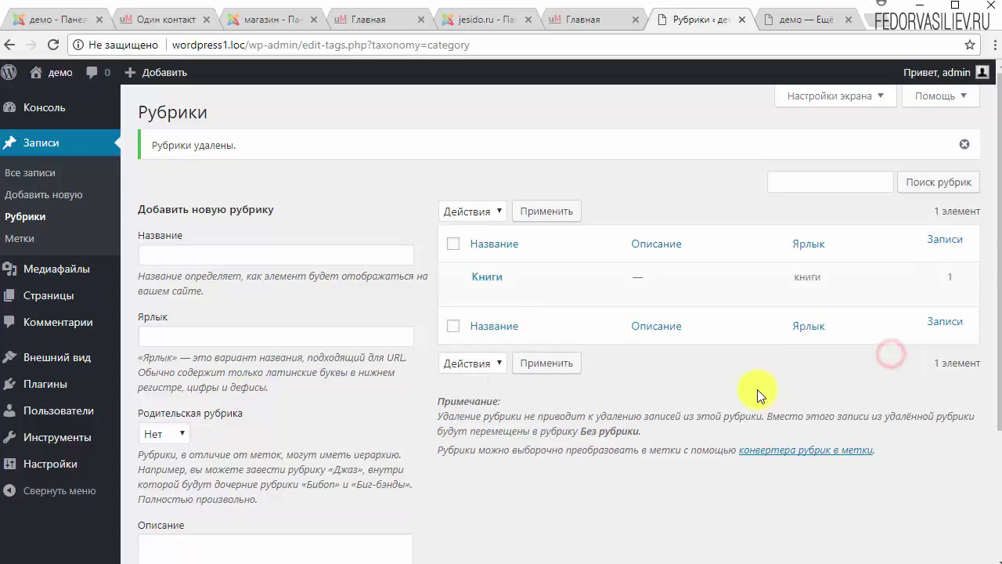
# Give Книги the description 'демо книги' with no parent category and save it.
pyautogui.click(478, 293)
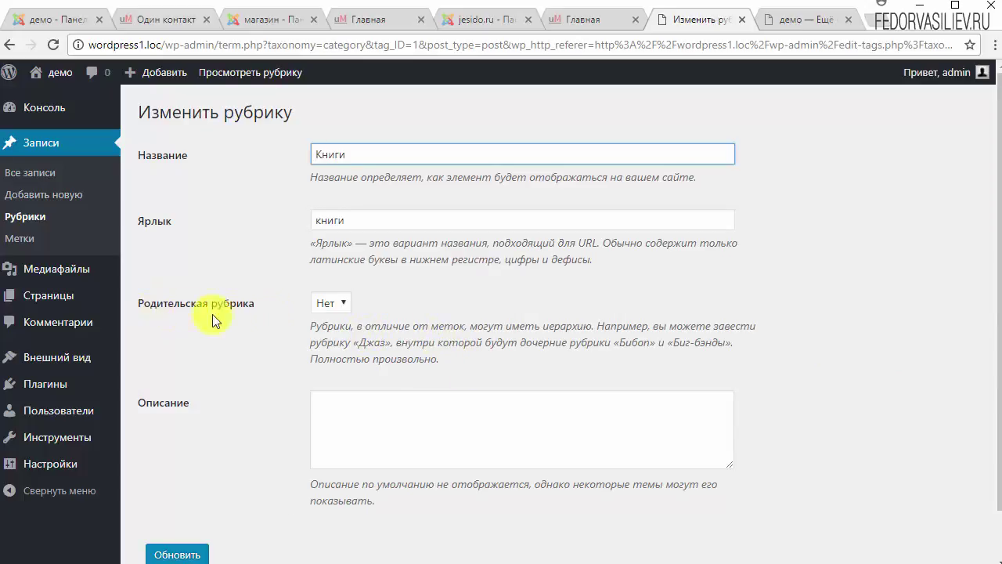
pyautogui.click(337, 305)
pyautogui.click(412, 307)
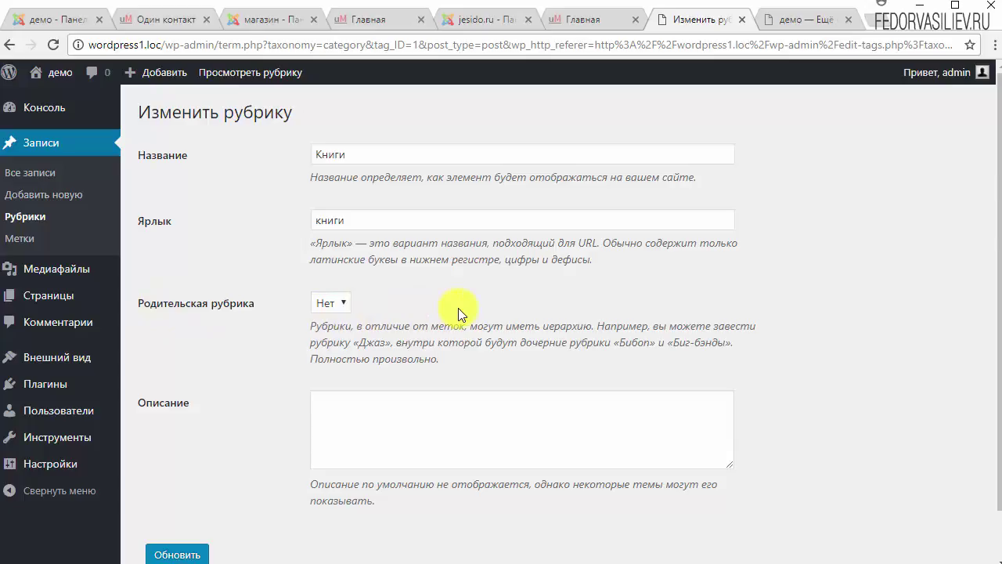
pyautogui.click(516, 421)
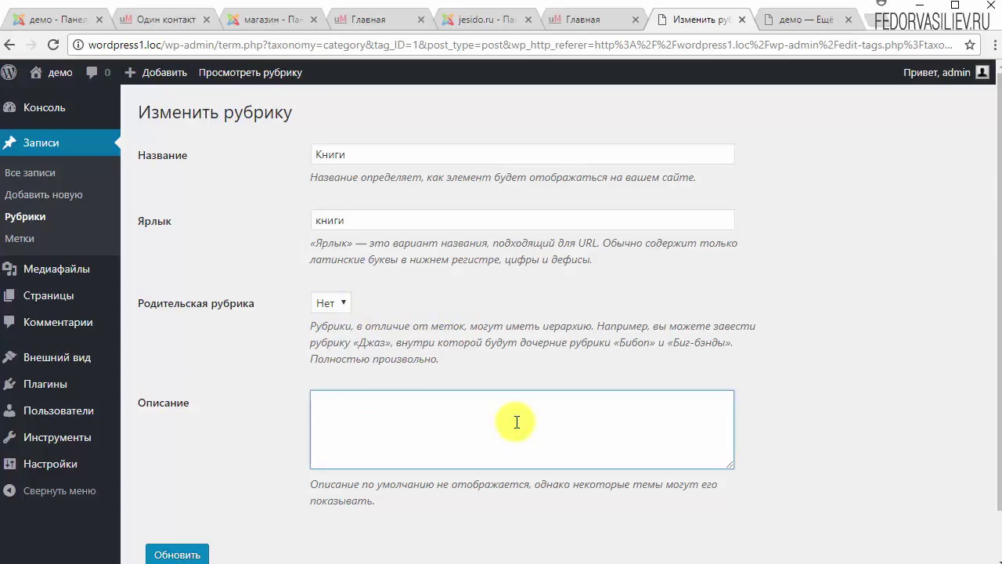
pyautogui.write('демо книги')
pyautogui.scroll(-1, 452, 420)
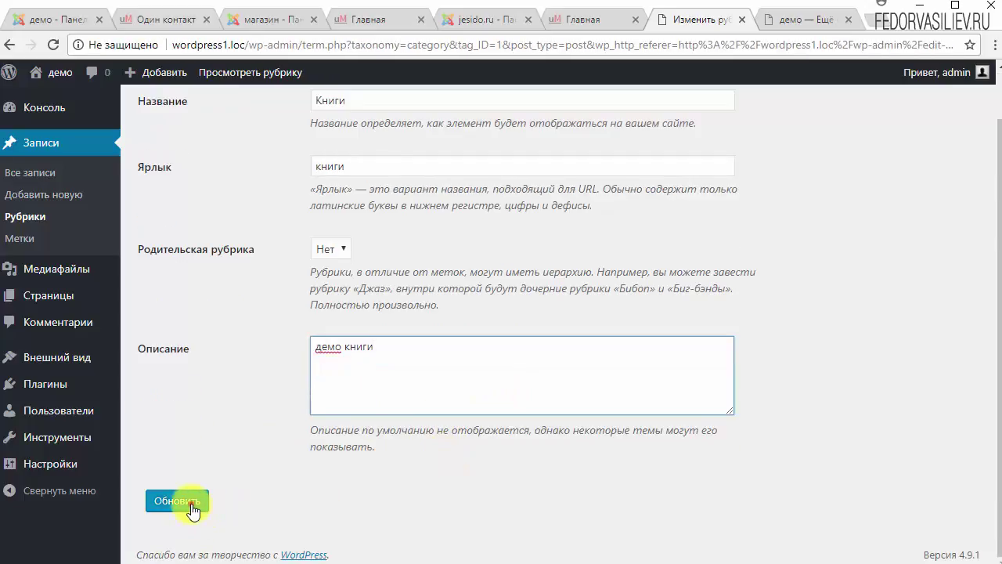
pyautogui.click(190, 504)
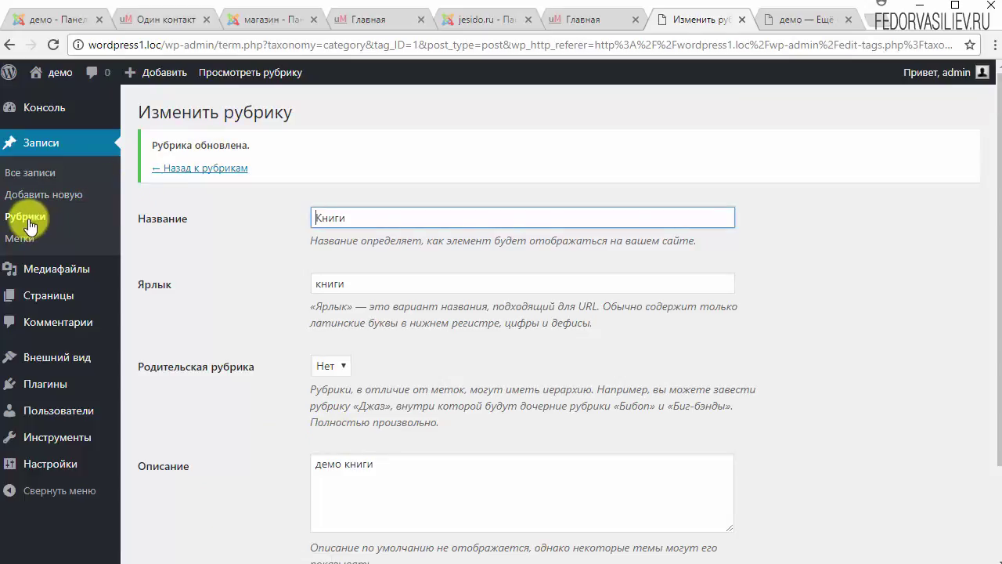
pyautogui.click(26, 217)
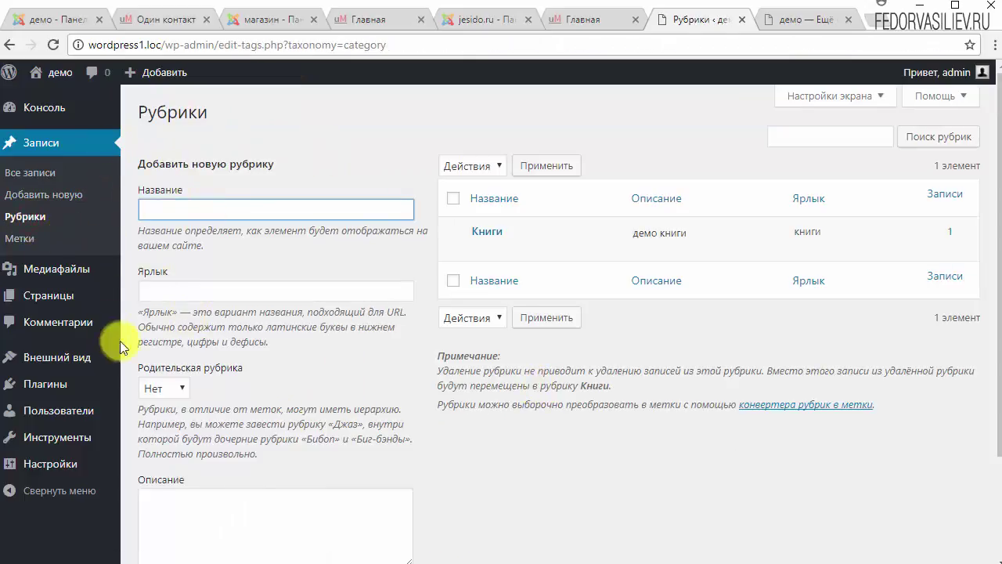
# Type the new category name Музыка in the Name field.
pyautogui.click(219, 217)
pyautogui.write('Музыка')
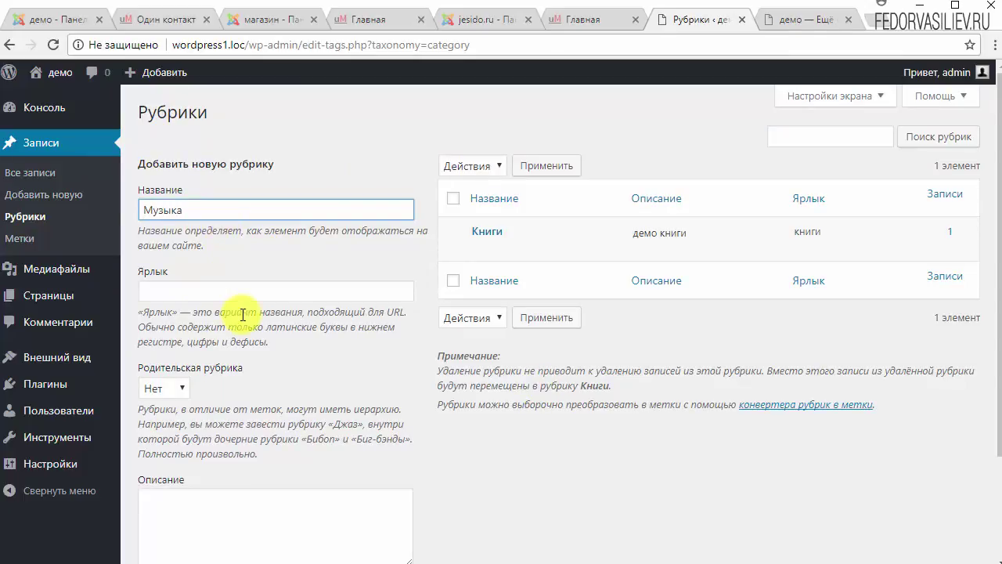
pyautogui.scroll(-1, 313, 328)
pyautogui.moveTo(139, 234); pyautogui.dragTo(280, 253)
pyautogui.scroll(1, 232, 310)
pyautogui.click(293, 335)
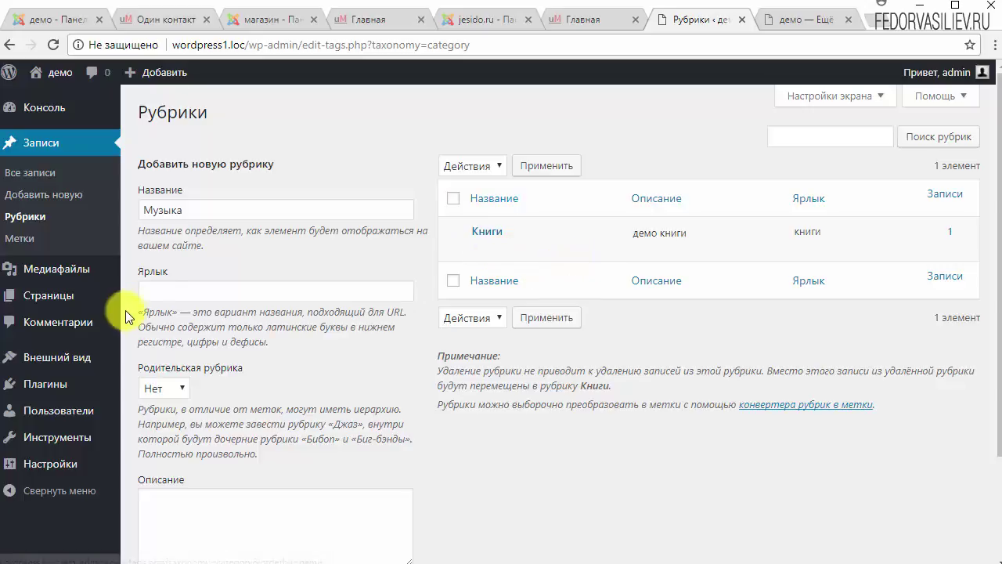
# Leave the slug empty and submit Музыка as a new top-level category.
pyautogui.click(188, 290)
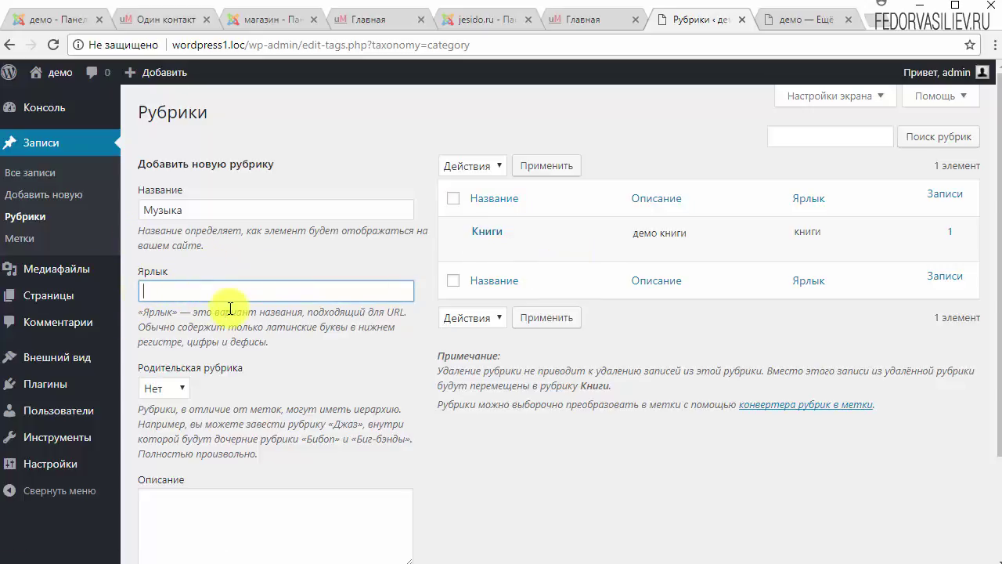
pyautogui.moveTo(259, 328); pyautogui.dragTo(319, 325)
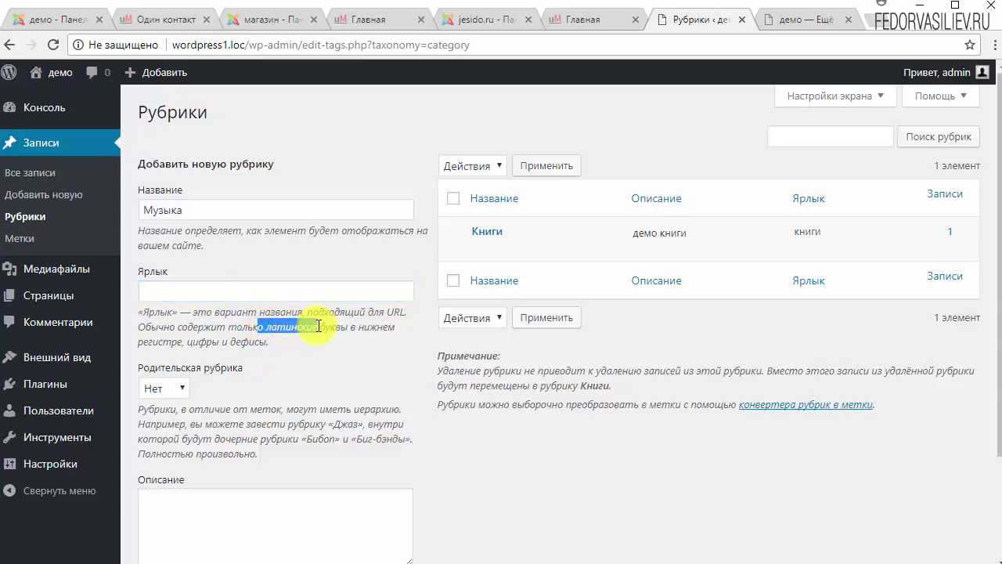
pyautogui.click(190, 290)
pyautogui.click(191, 209)
pyautogui.hotkey('ctrl', 'a')
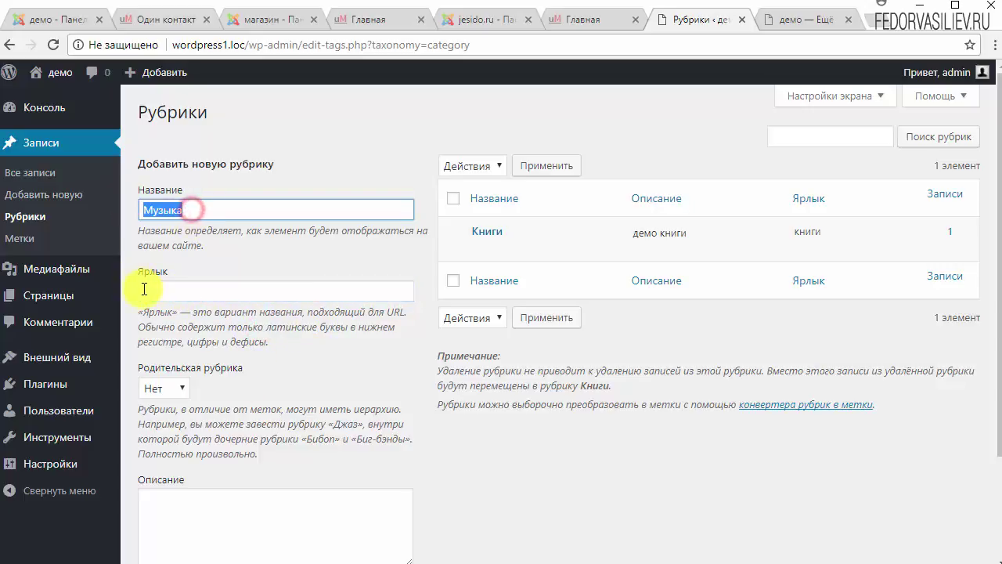
pyautogui.click(148, 287)
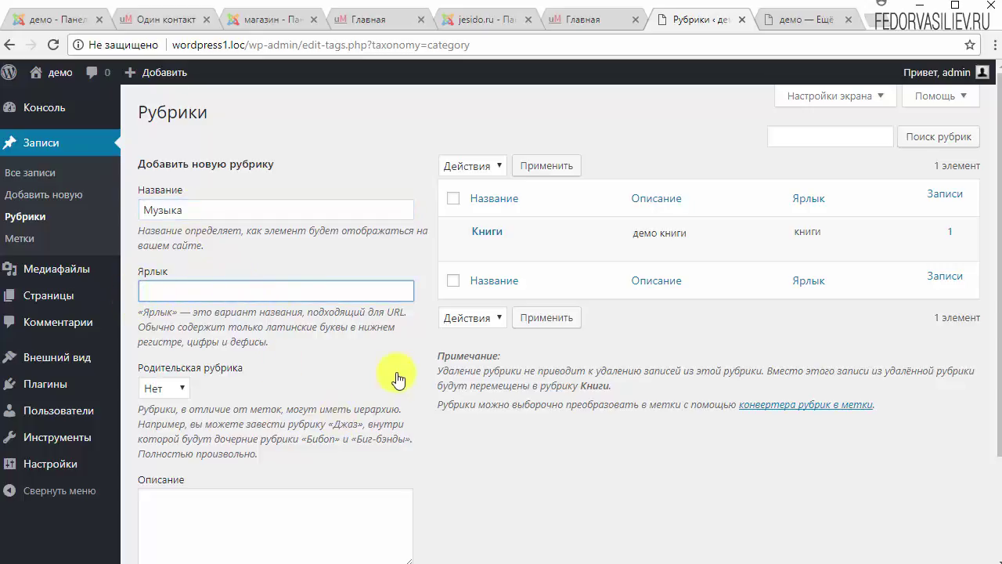
pyautogui.click(205, 208)
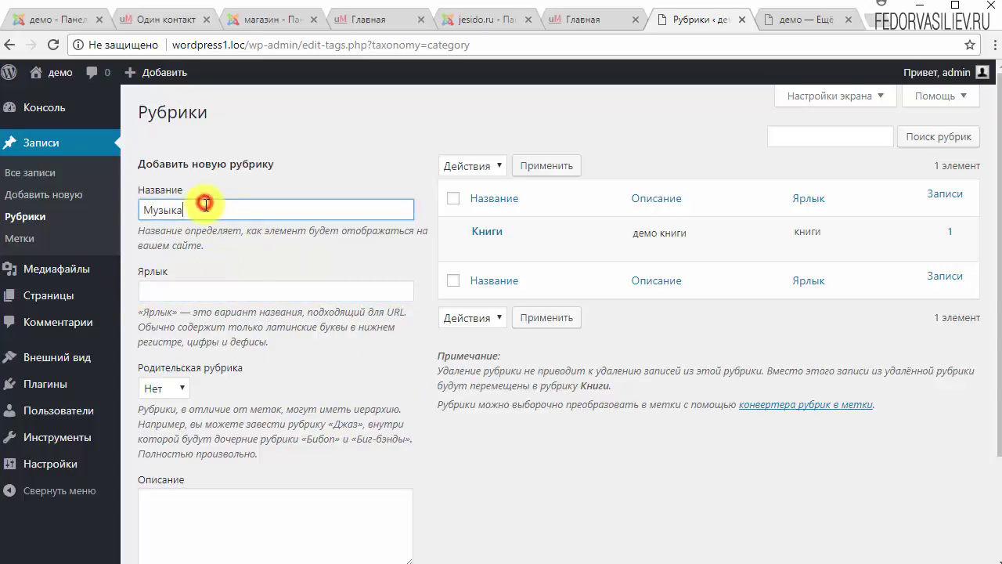
pyautogui.scroll(-3, 234, 384)
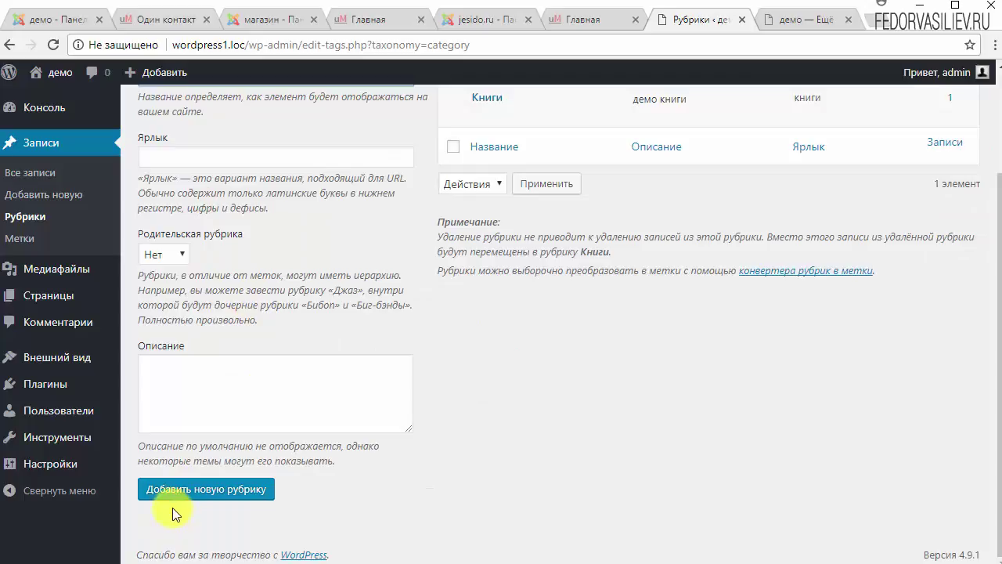
pyautogui.click(213, 489)
# Set Музыка as the parent category of Книги and save it.
pyautogui.scroll(3, 465, 438)
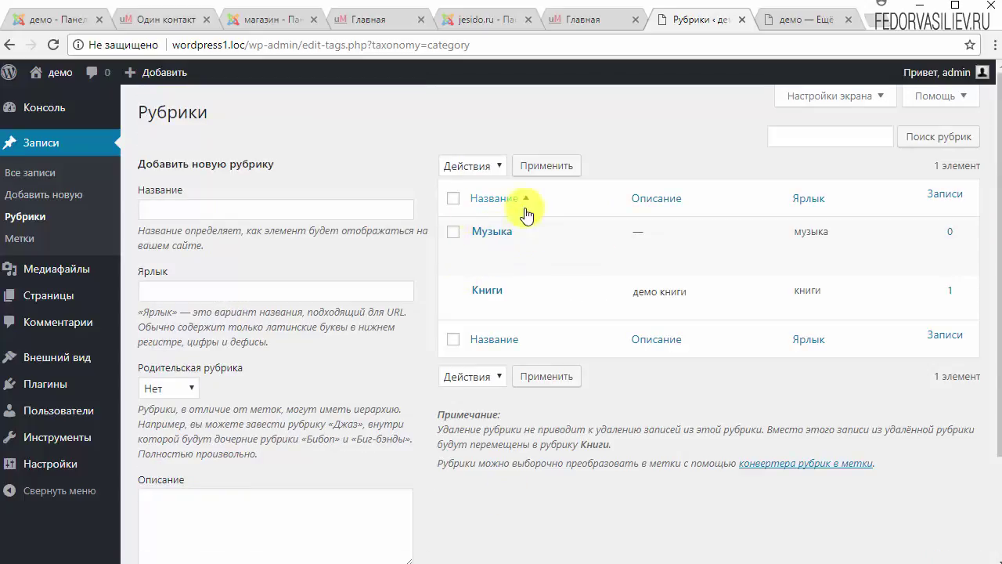
pyautogui.click(481, 296)
pyautogui.click(349, 302)
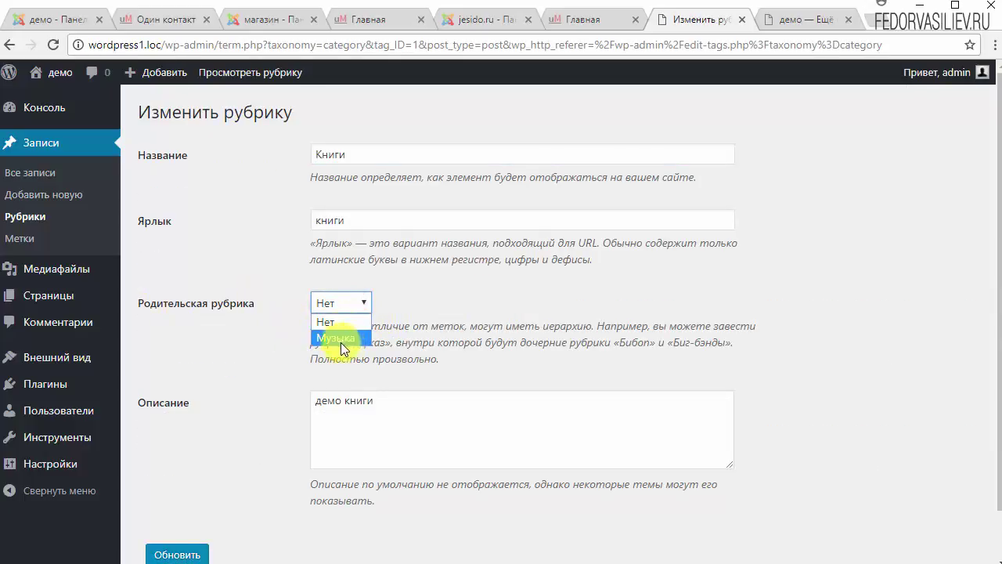
pyautogui.click(441, 298)
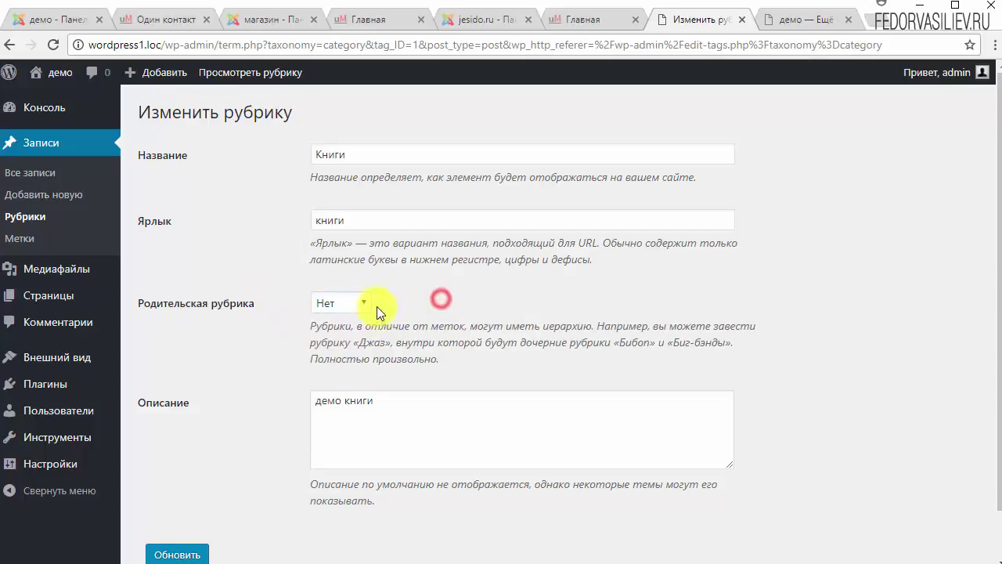
pyautogui.click(362, 303)
pyautogui.click(335, 339)
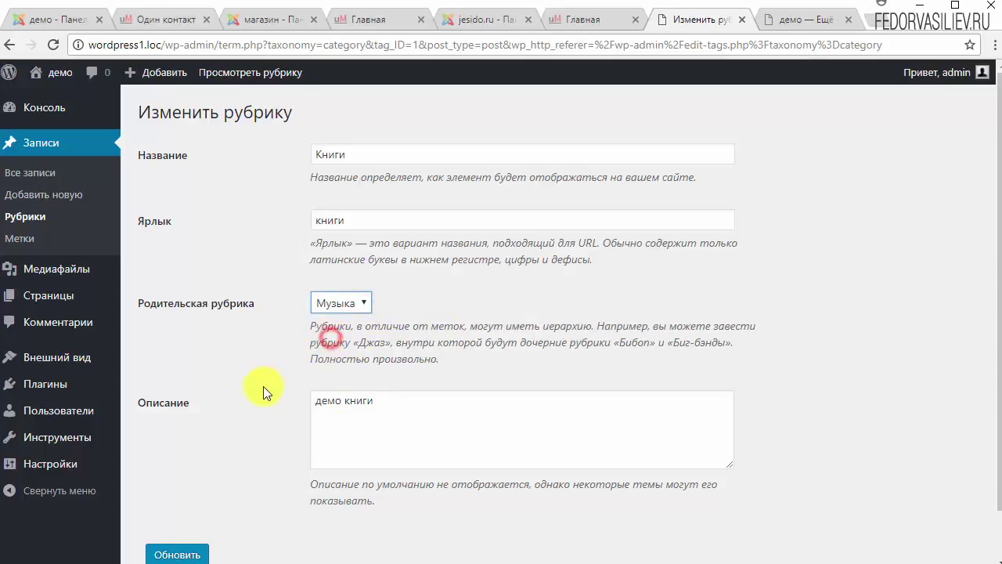
pyautogui.scroll(-1, 258, 407)
pyautogui.click(186, 498)
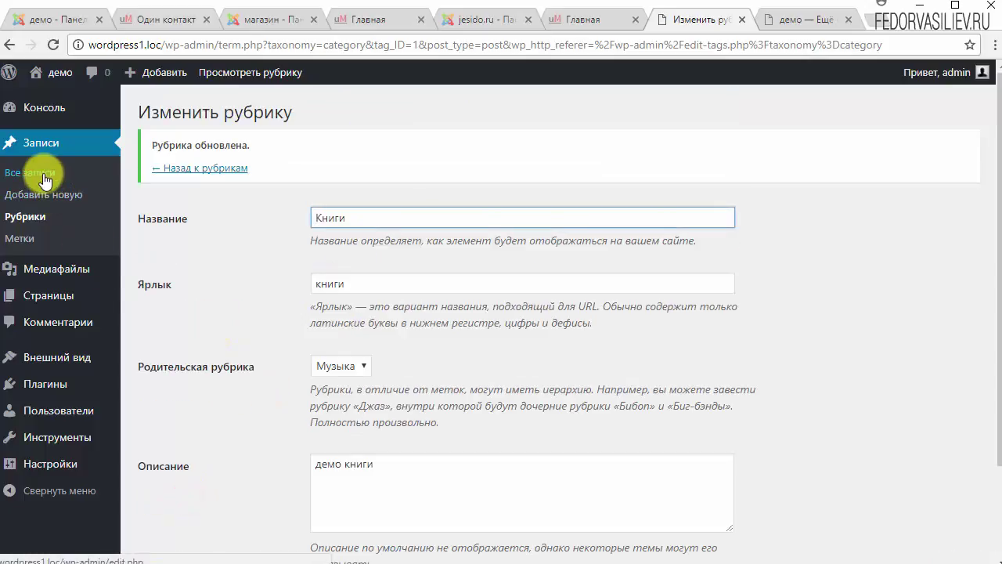
pyautogui.click(23, 216)
# Change Книги's parent category back to Нет and save it.
pyautogui.moveTo(503, 293)
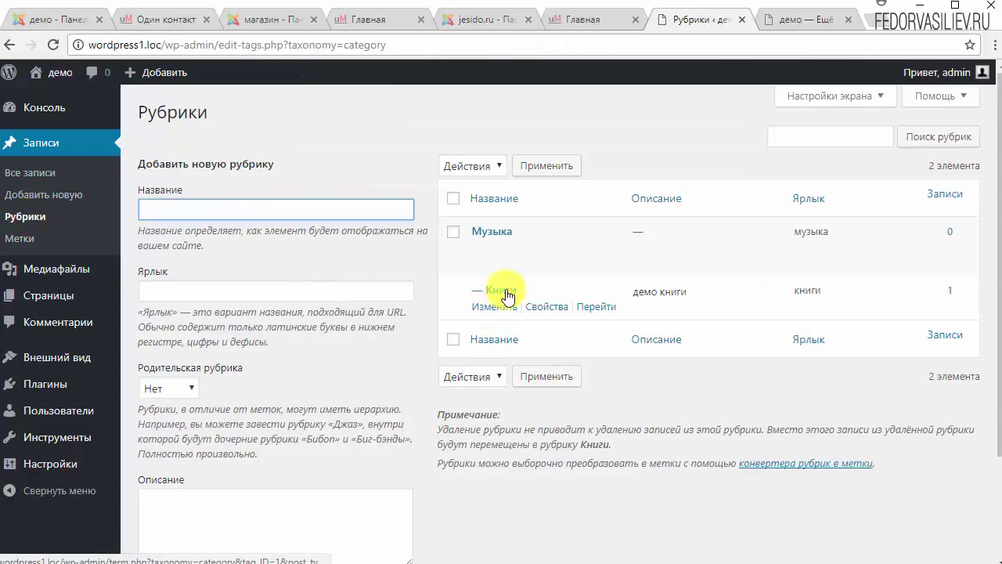
pyautogui.doubleClick(479, 290)
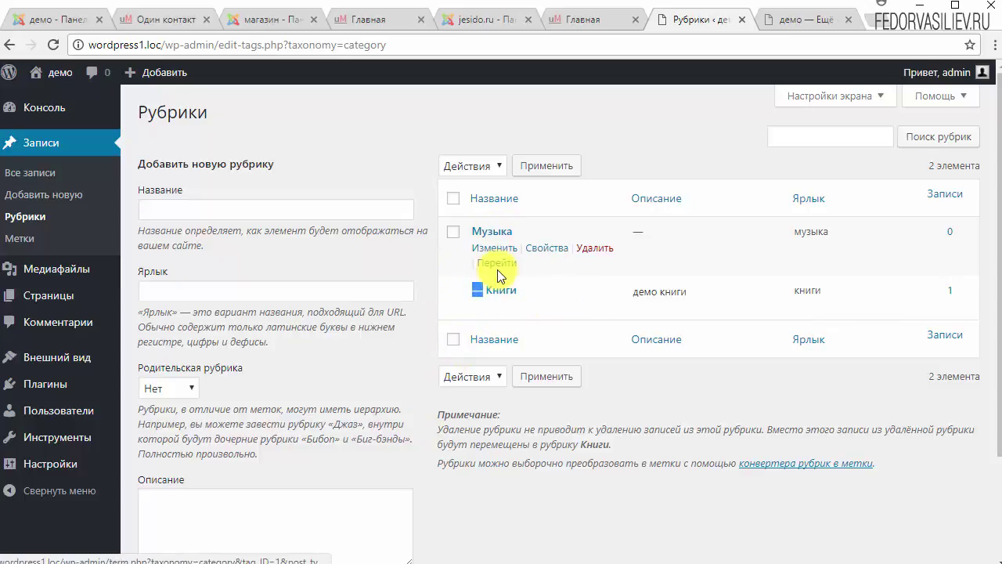
pyautogui.click(492, 307)
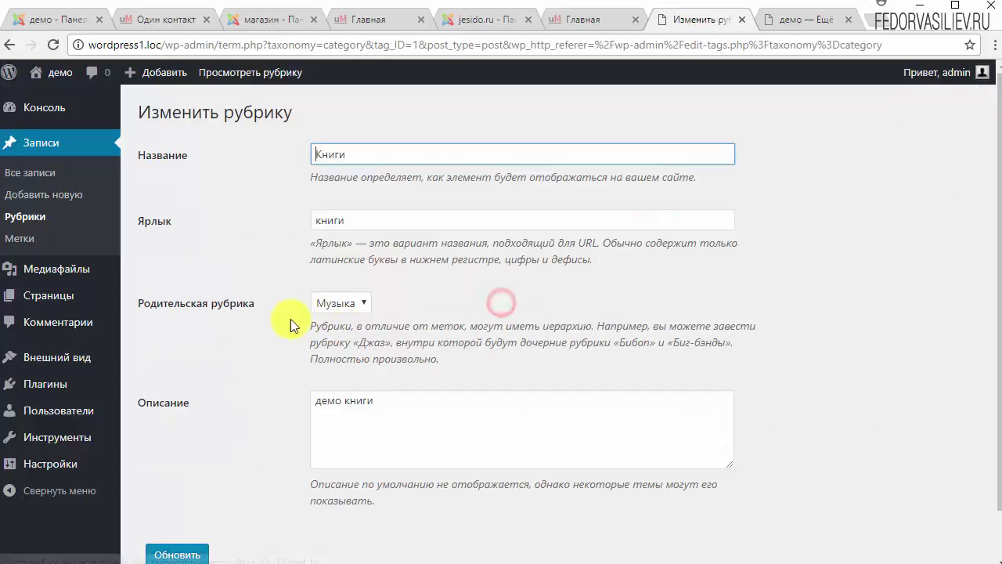
pyautogui.click(365, 302)
pyautogui.click(352, 316)
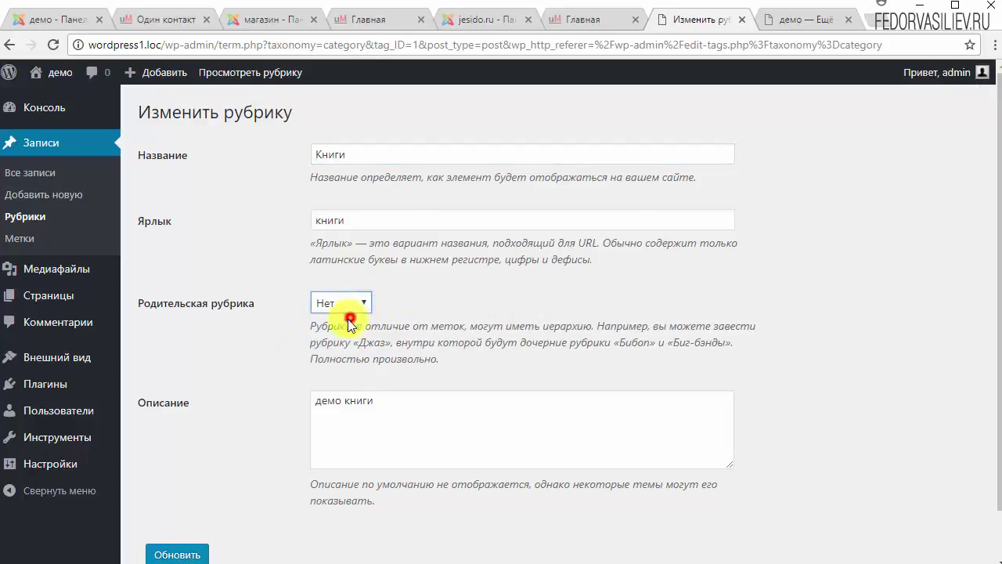
pyautogui.scroll(-1, 209, 376)
pyautogui.click(195, 508)
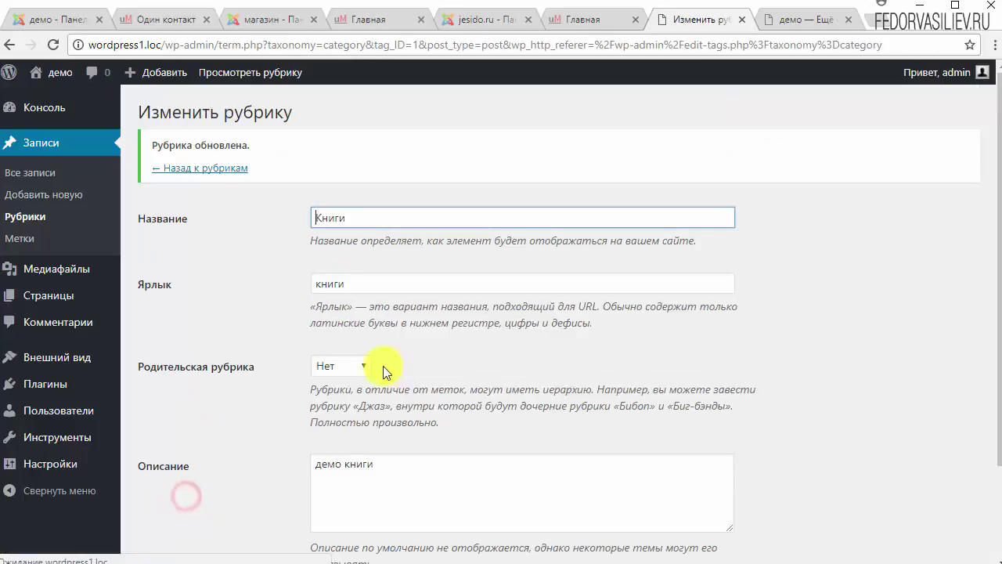
pyautogui.click(192, 166)
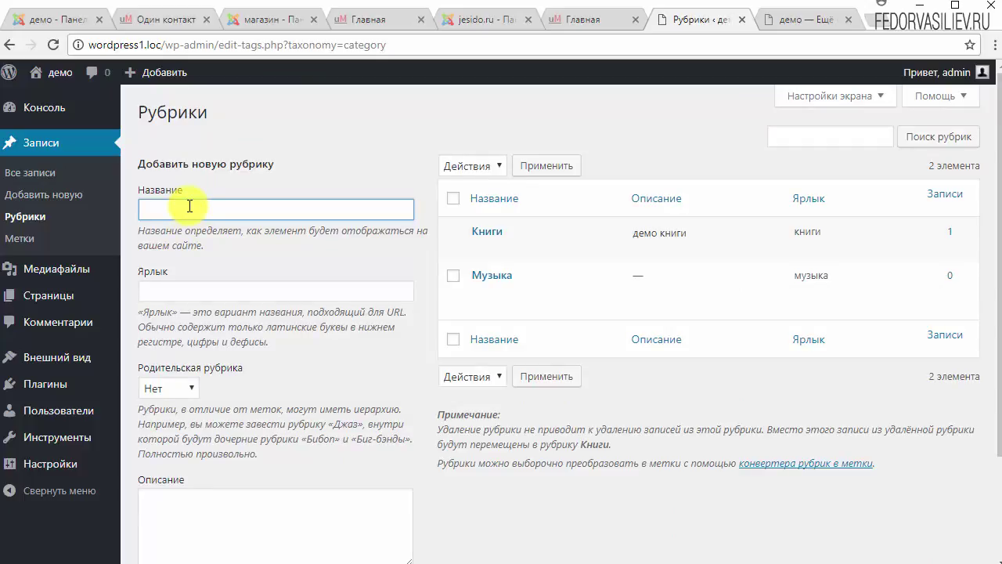
# Add Видео as a new top-level category.
pyautogui.write('Видео')
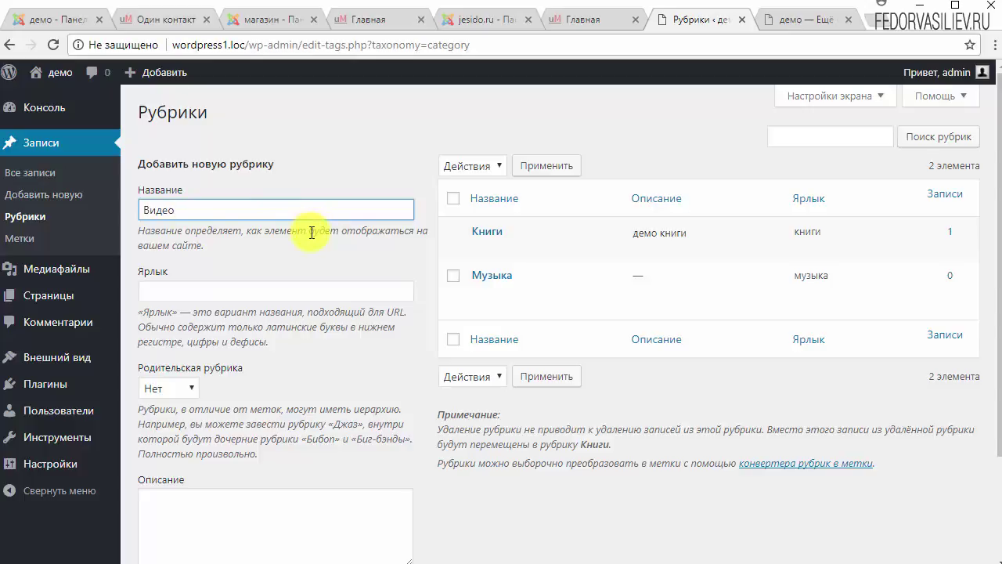
pyautogui.scroll(-3, 311, 232)
pyautogui.click(212, 492)
pyautogui.scroll(3, 353, 425)
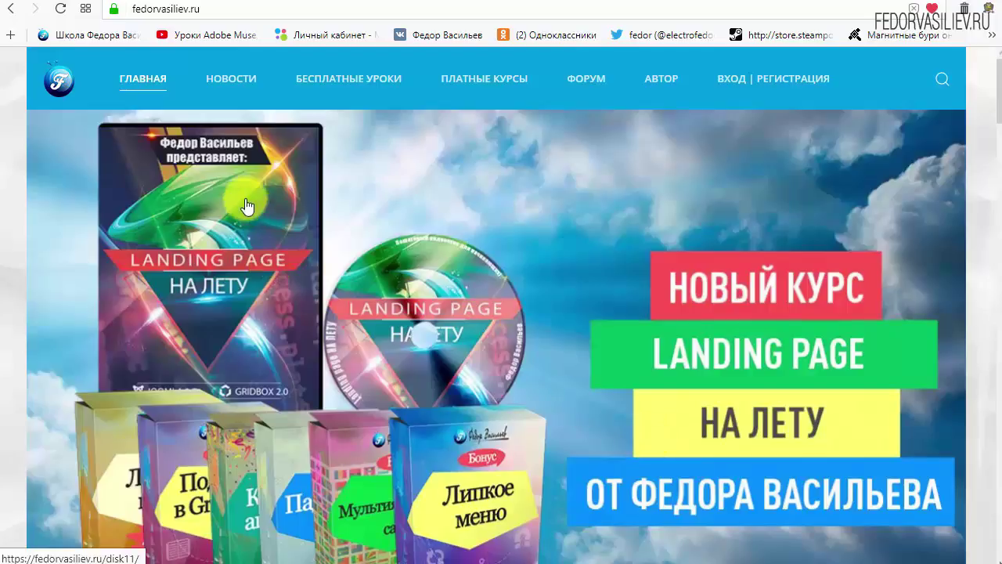
# Open the 'ВХОД | РЕГИСТРАЦИЯ' page from the fedorvasiliev.ru top navigation.
pyautogui.moveTo(197, 64)
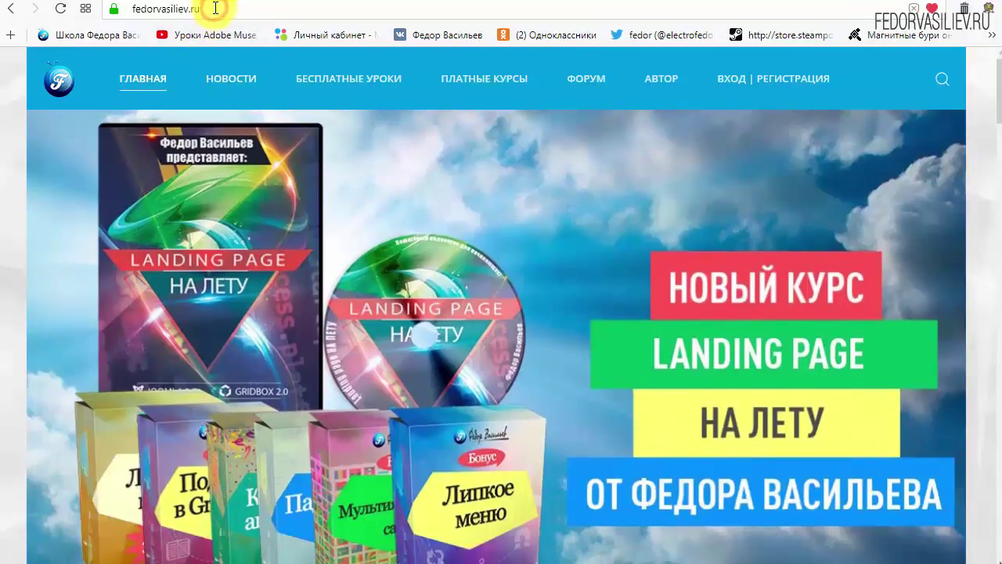
pyautogui.moveTo(208, 9); pyautogui.dragTo(97, 13)
pyautogui.click(204, 10)
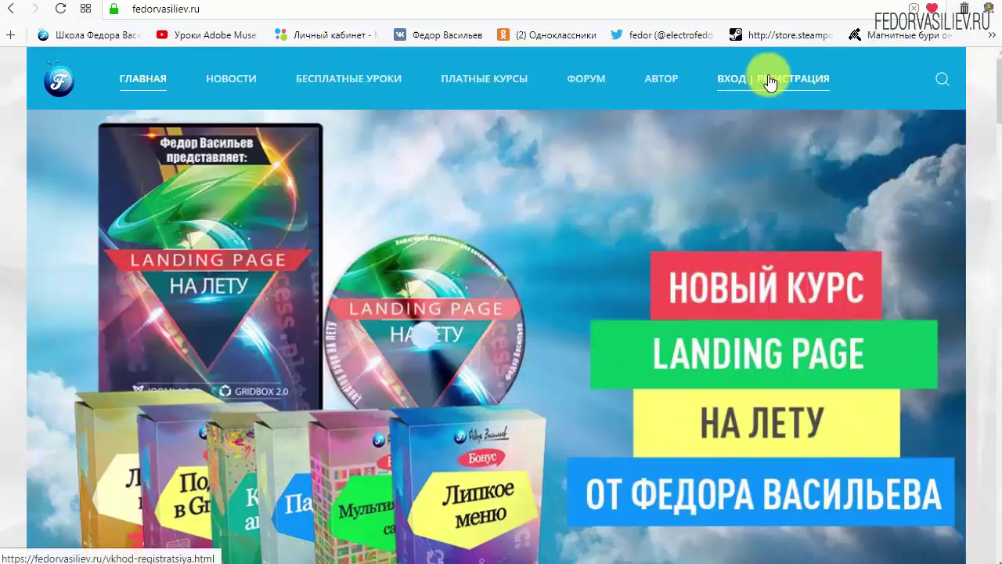
pyautogui.click(741, 81)
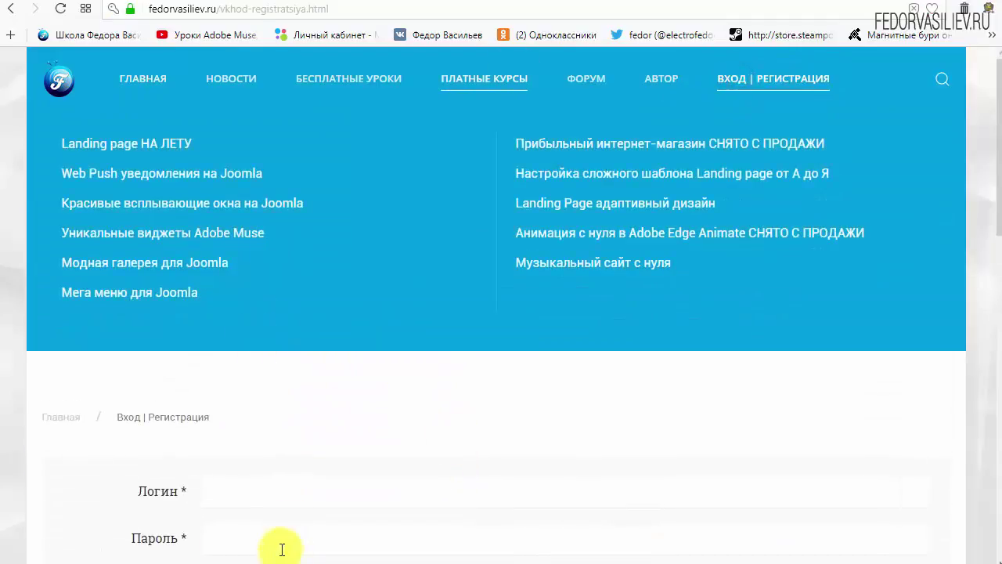
# Open the Регистрация пользователя form and enter 'wp' in both the Имя and Логин fields.
pyautogui.scroll(-1, 749, 368)
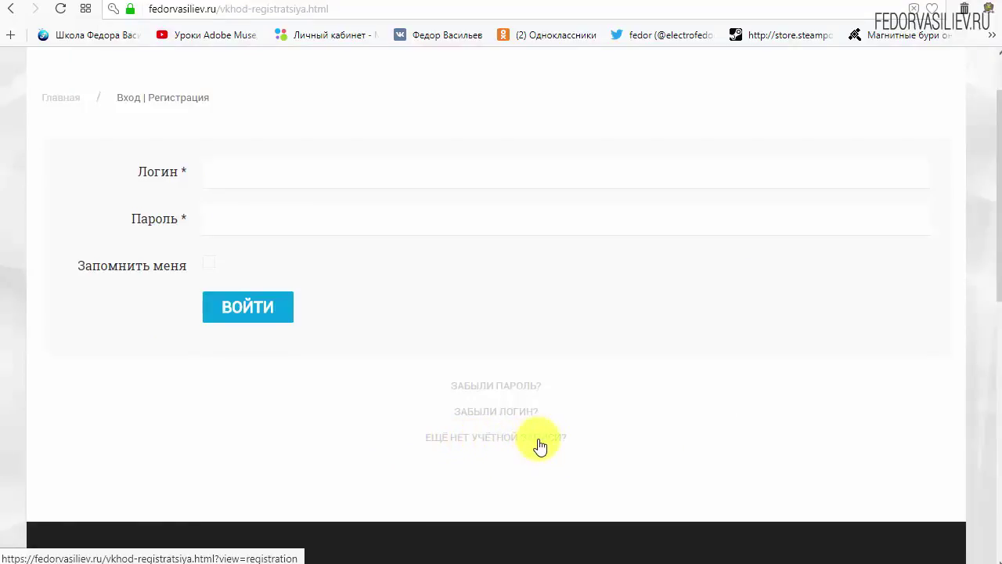
pyautogui.click(469, 437)
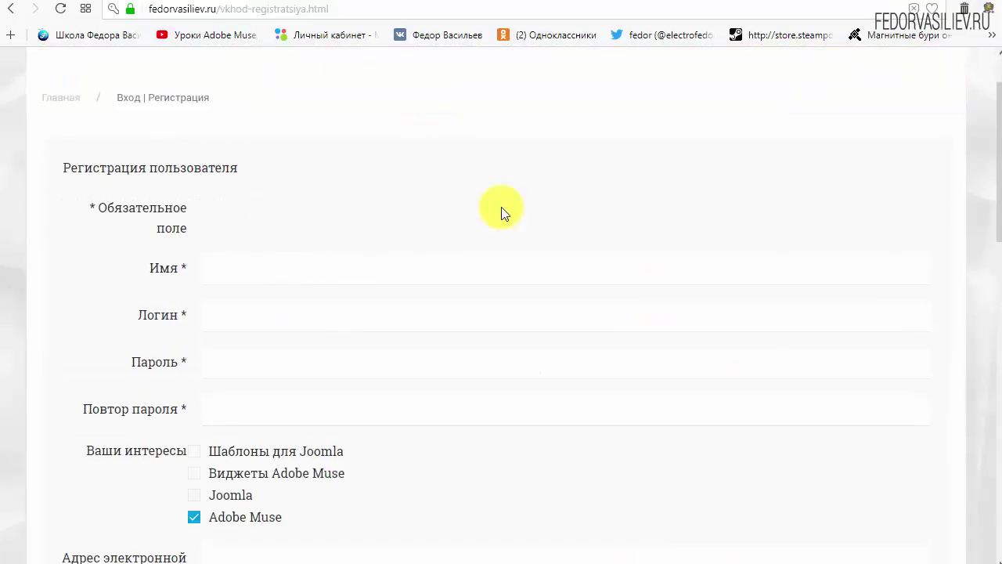
pyautogui.scroll(-1, 501, 211)
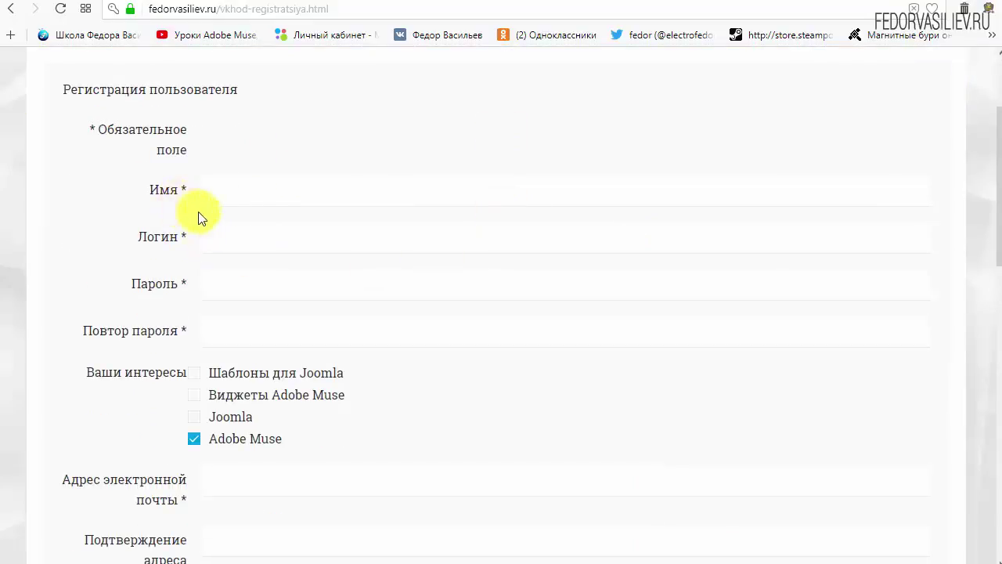
pyautogui.click(269, 193)
pyautogui.write('w')
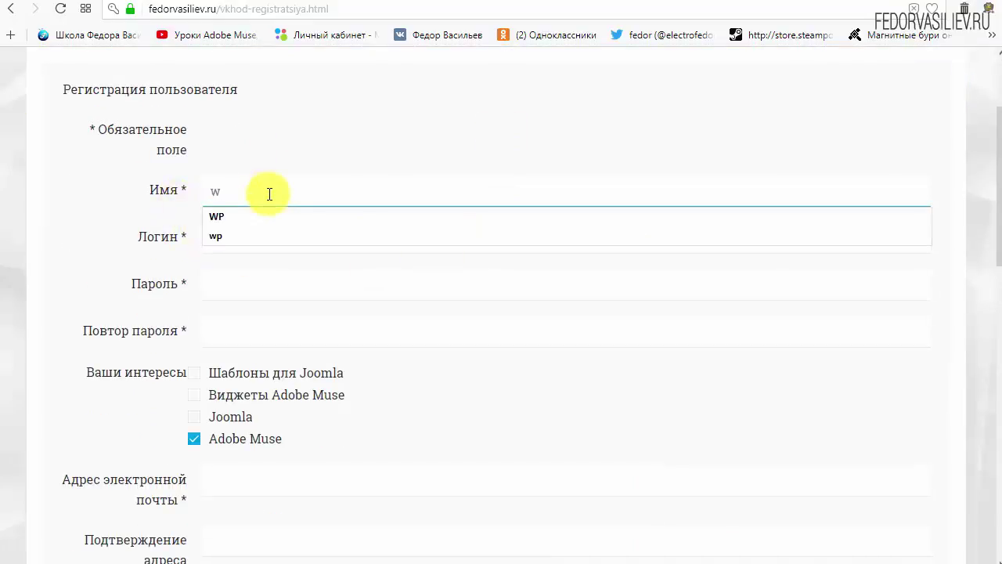
pyautogui.write('p')
pyautogui.click(288, 243)
pyautogui.write('wp')
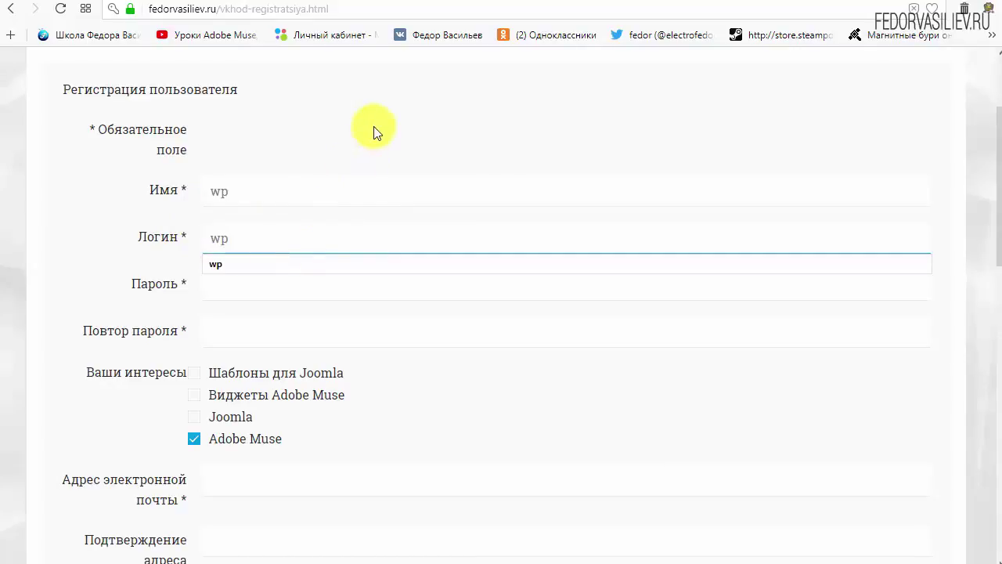
pyautogui.click(374, 127)
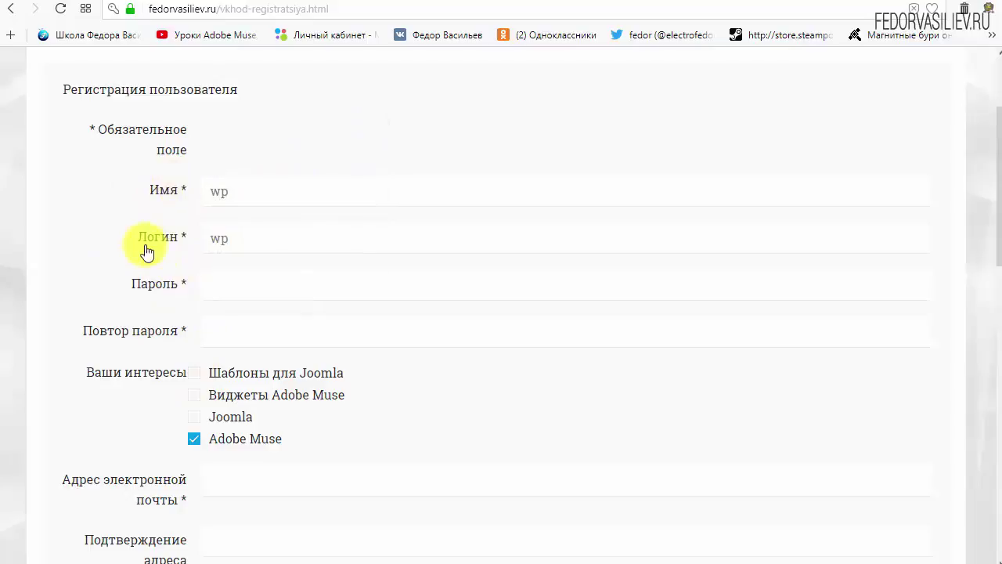
# Enter the account password in the Пароль and Повтор пароля fields.
pyautogui.click(235, 283)
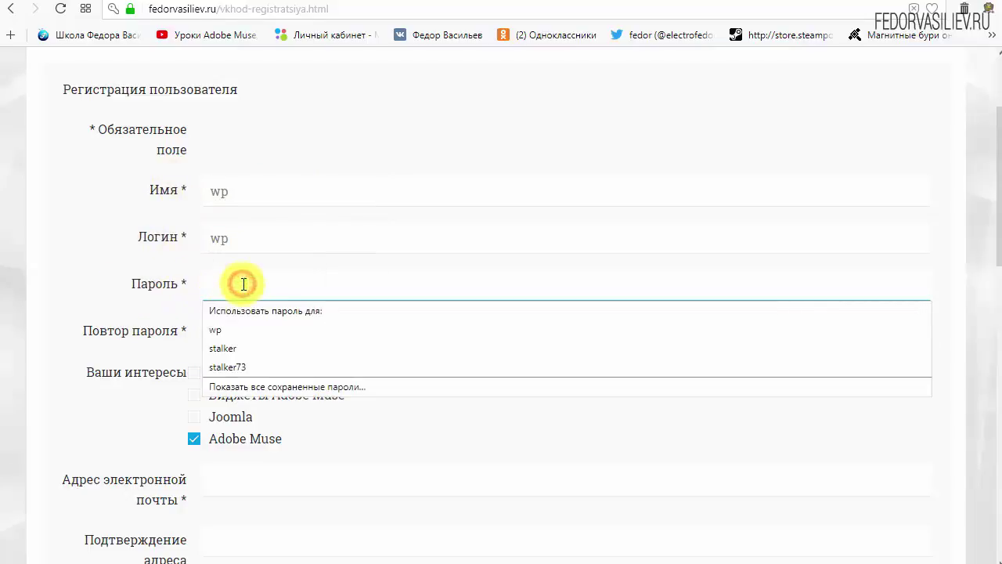
pyautogui.write('123456')
pyautogui.click(253, 331)
pyautogui.write('123456')
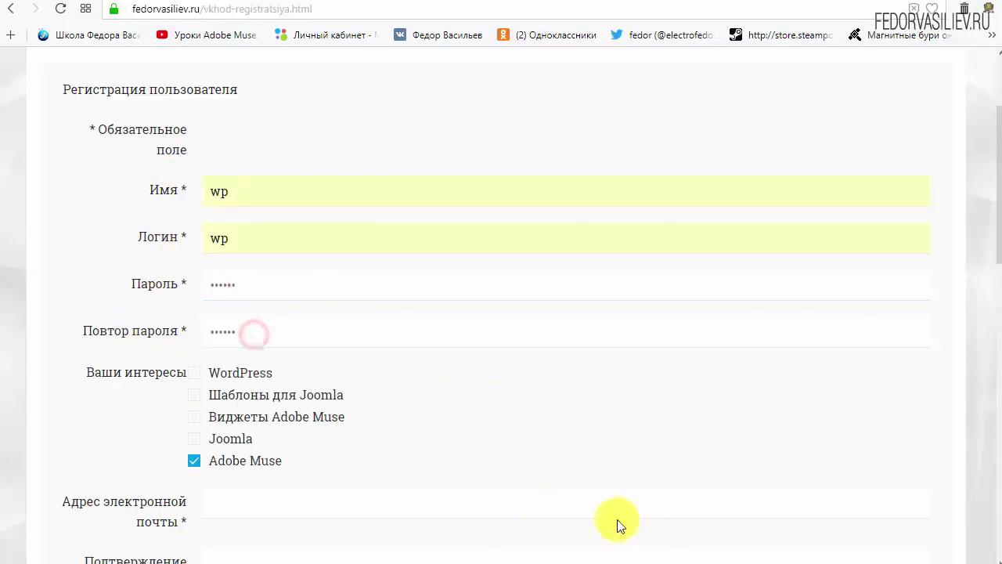